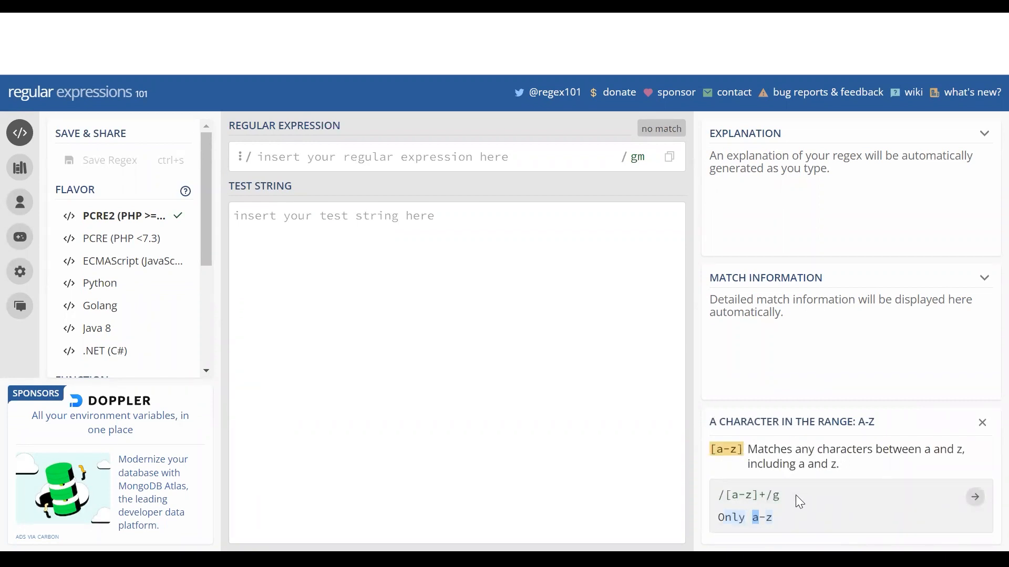
Read the [a-z] and [^a-z] entries in regex101's Quick Reference, closing each afterwards
left_click(982, 423)
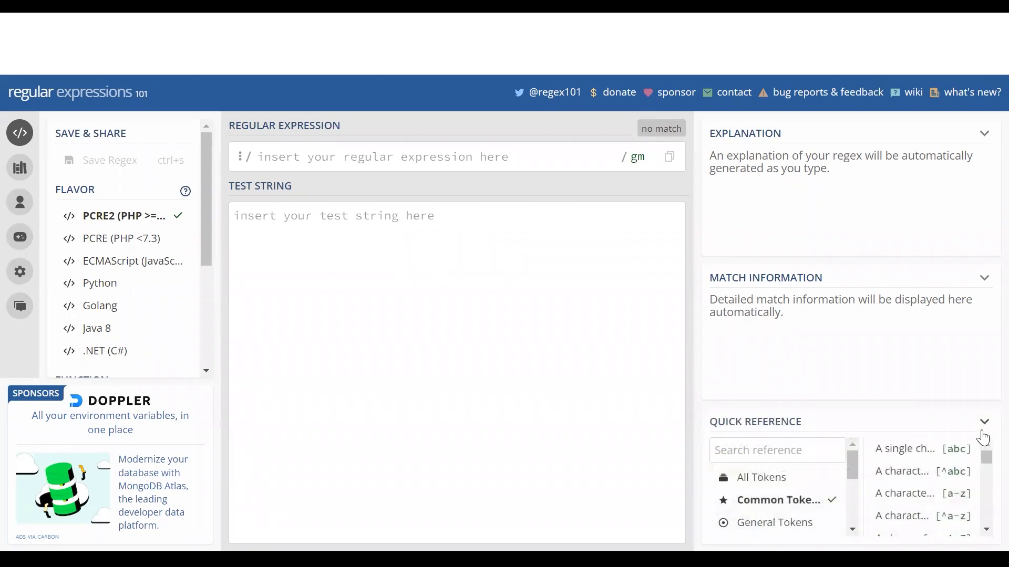
left_click(903, 516)
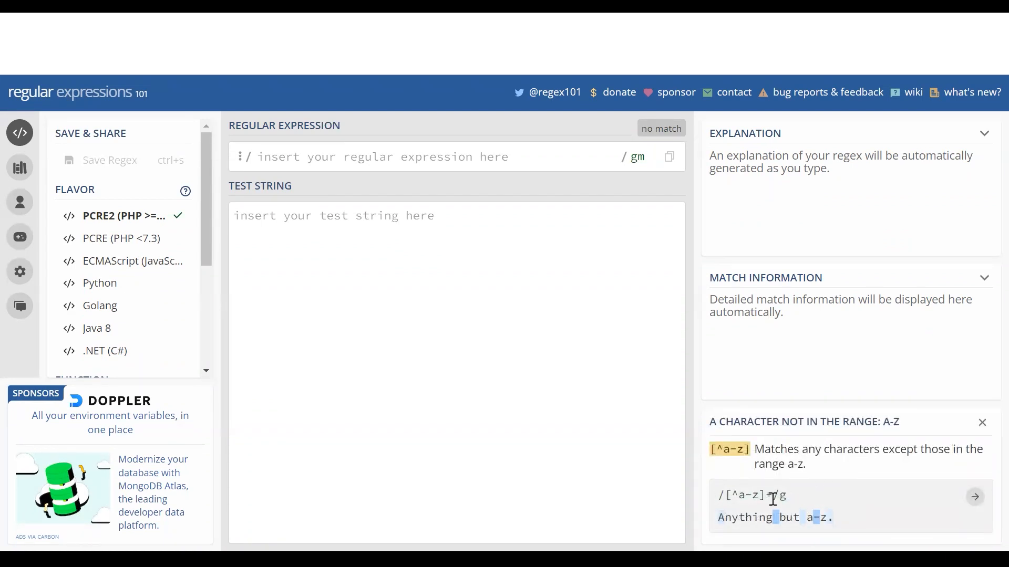
left_click(982, 423)
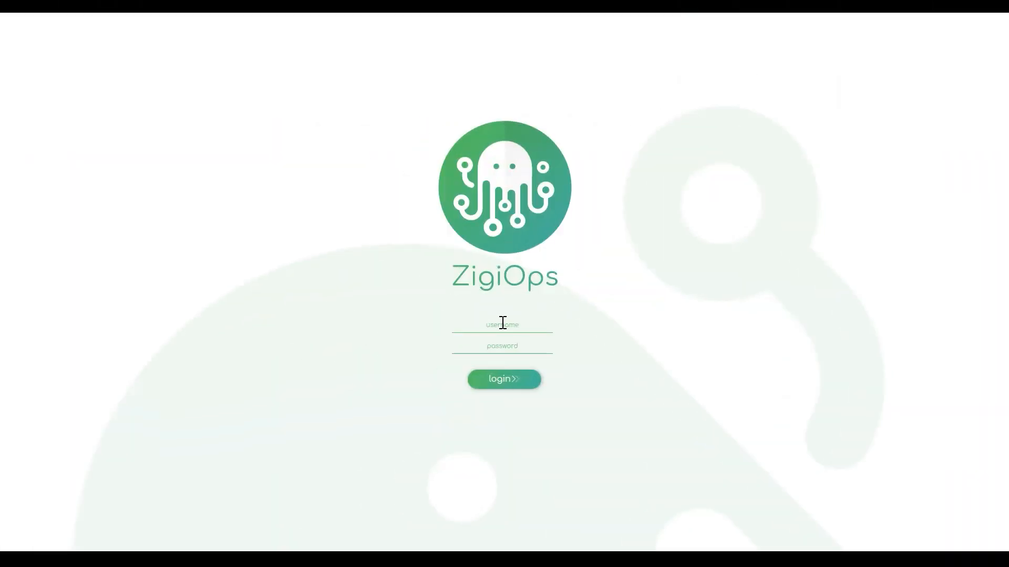
Log in to ZigiOps with the administrator username and the account password
left_click(503, 323)
type("admin")
key("Tab")
type("admin12345")
left_click(511, 379)
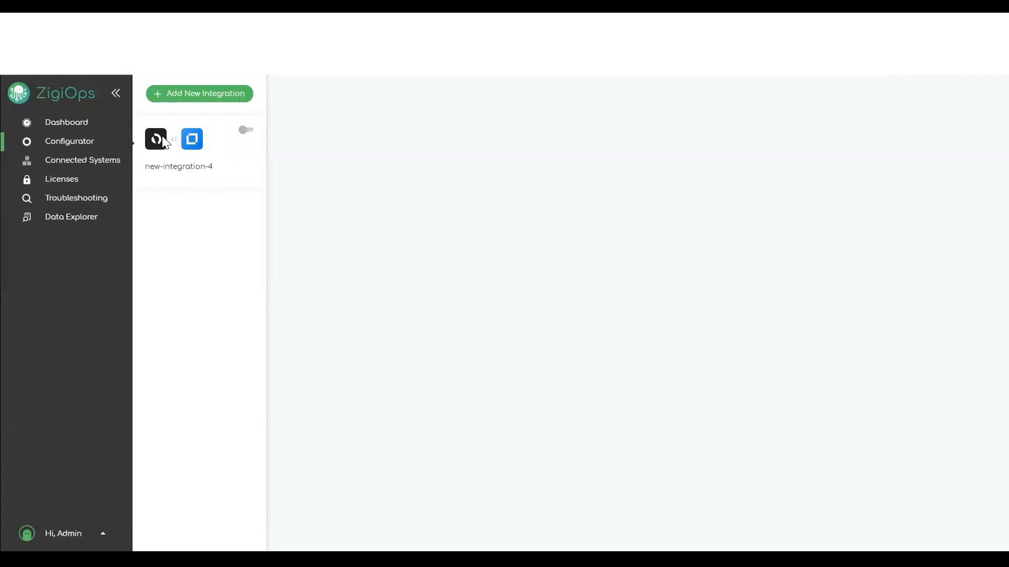
Open new-action-0 in new-integration-4 and set the testpattern expression's type to Pattern
left_click(180, 166)
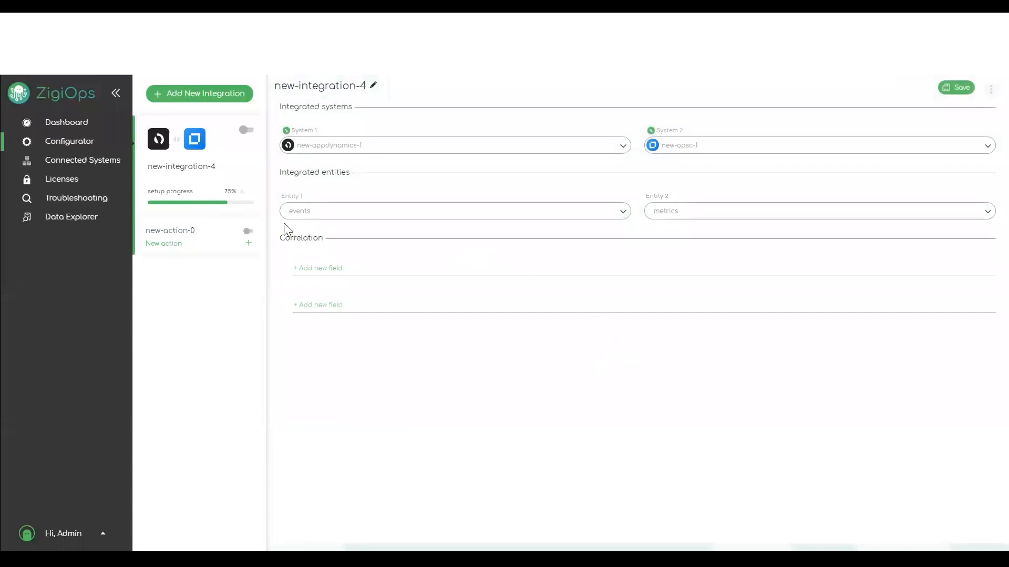
left_click(167, 234)
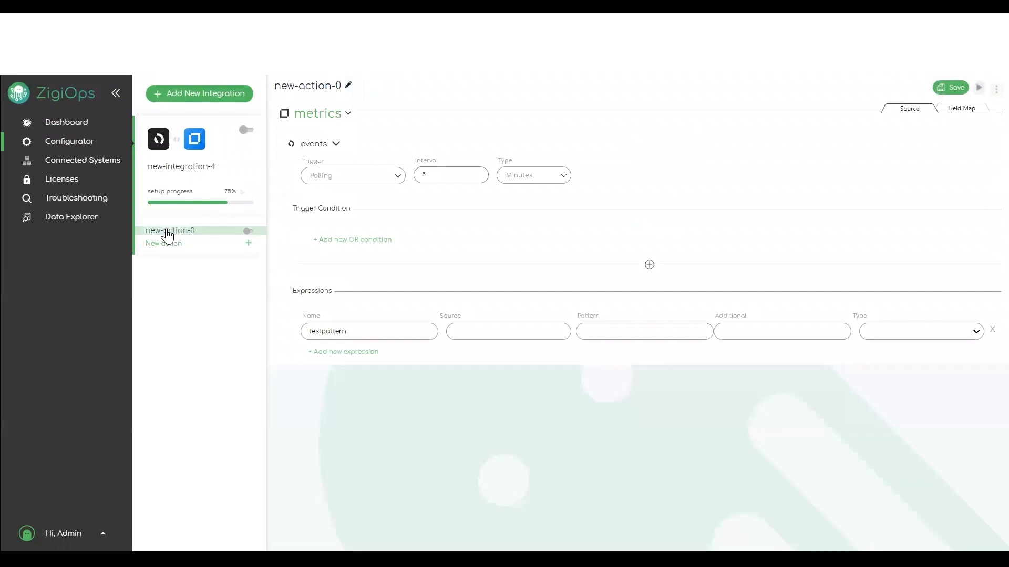
left_click_drag(330, 329, 303, 327)
left_click(353, 330)
left_click(977, 335)
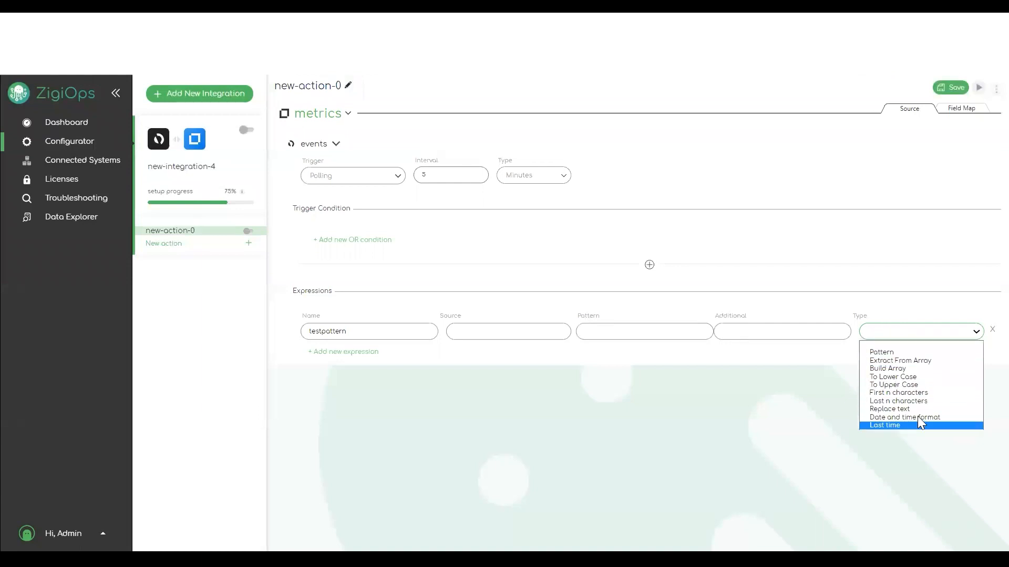
left_click(890, 352)
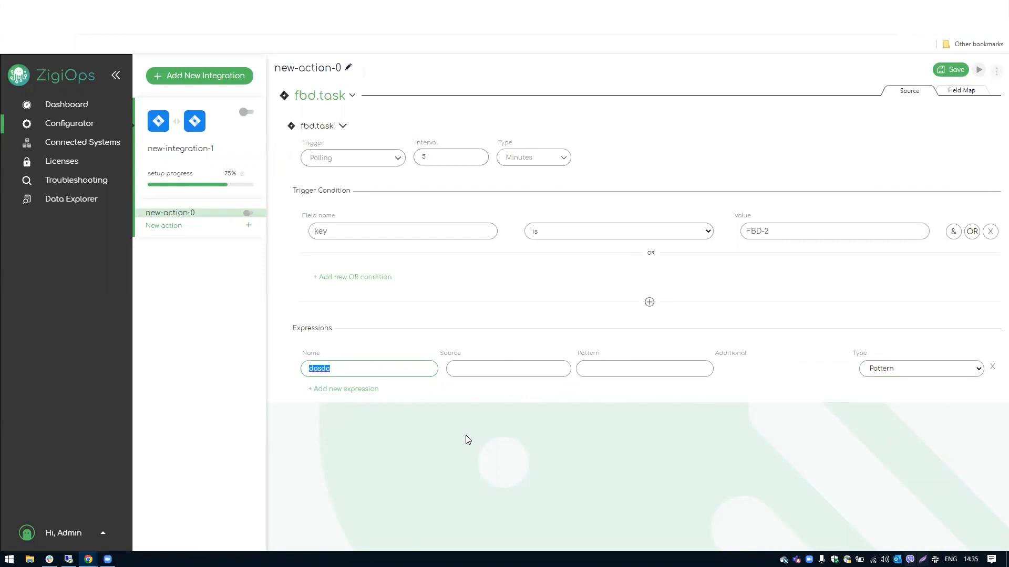
Name the expression testregex and take its source from the {summary} field
type("testregex")
left_click(474, 368)
type("{}")
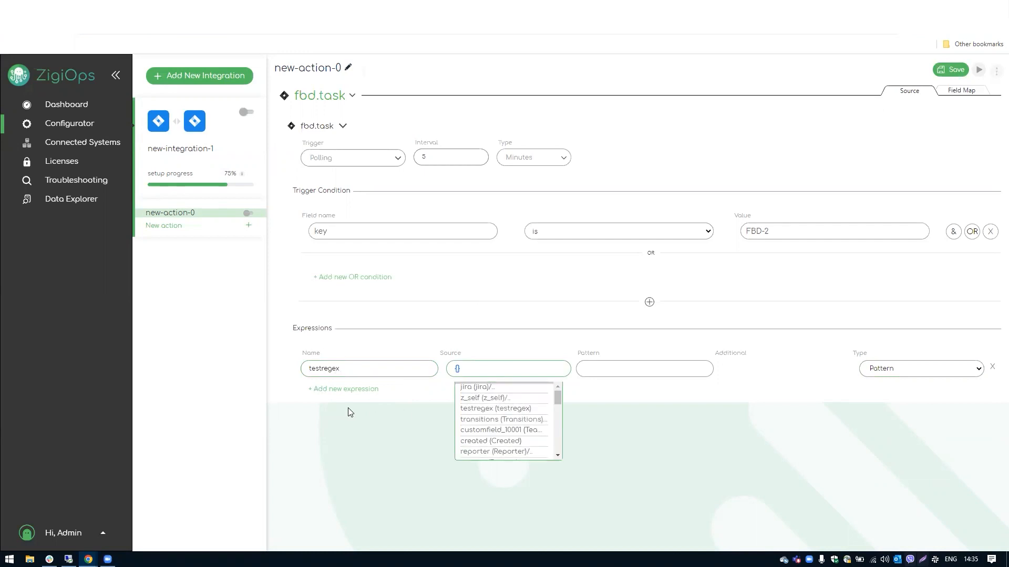
type("summ")
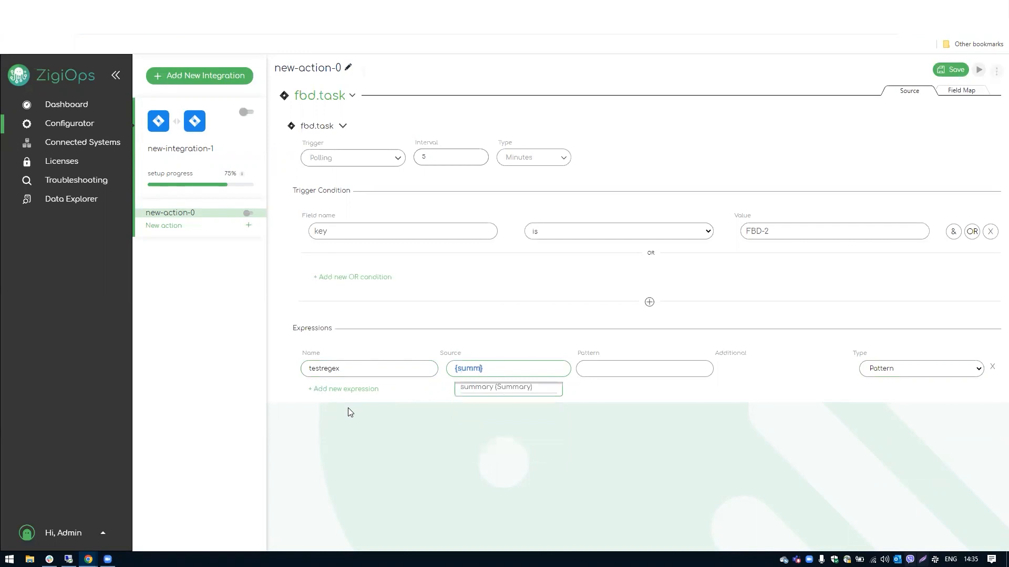
left_click(498, 388)
Look over the saved pattern suggestions, then write 156.45.25.78 in a new Notepad++ document
left_click(626, 369)
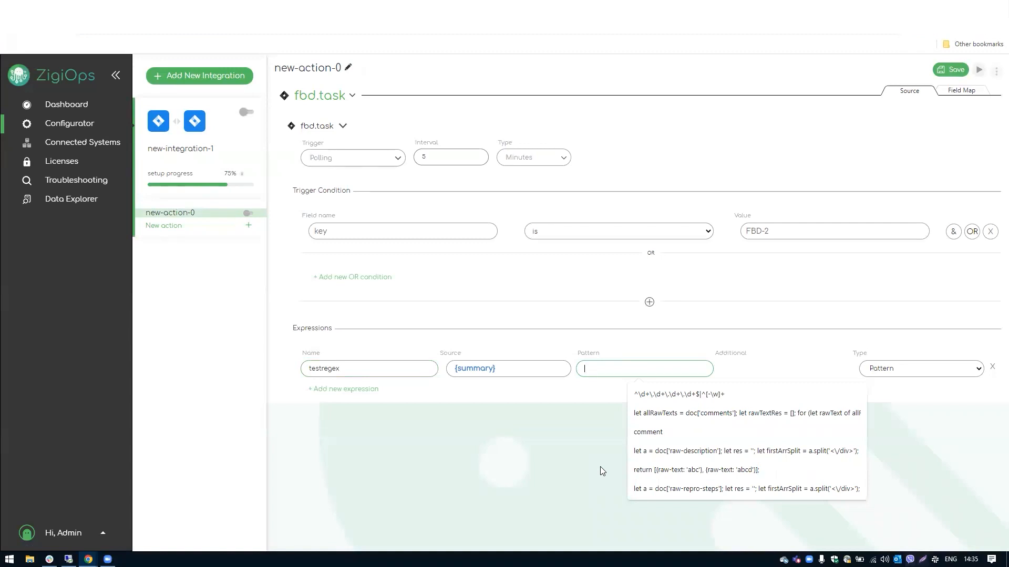
left_click(493, 439)
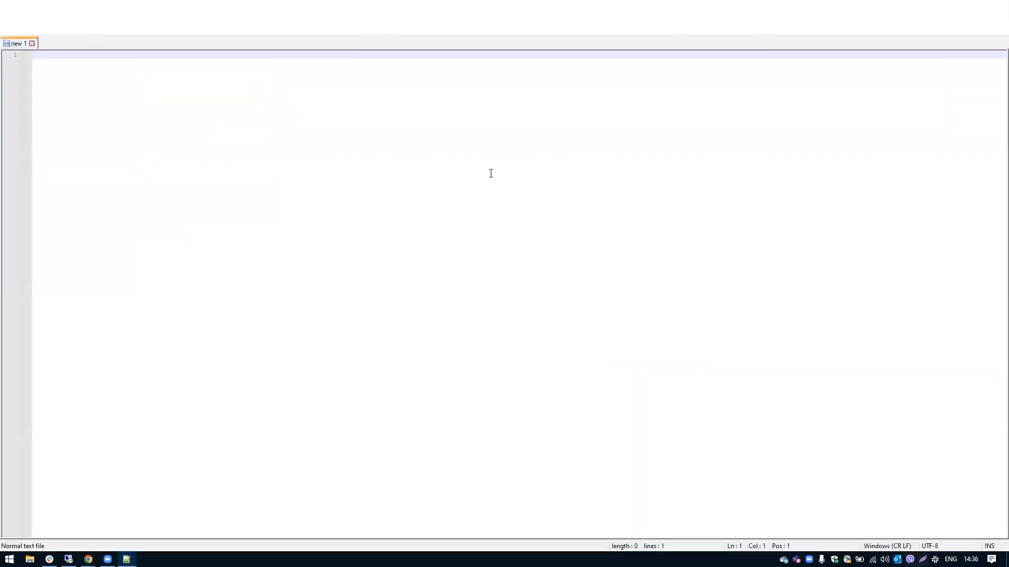
type("156.45.25.78")
Check the 156.45.25.78 sample line in Notepad++, then return to ZigiOps
left_click(38, 54)
left_click(76, 53)
left_click(108, 54)
left_click_drag(93, 55, 17, 57)
left_click(37, 54)
left_click(48, 56)
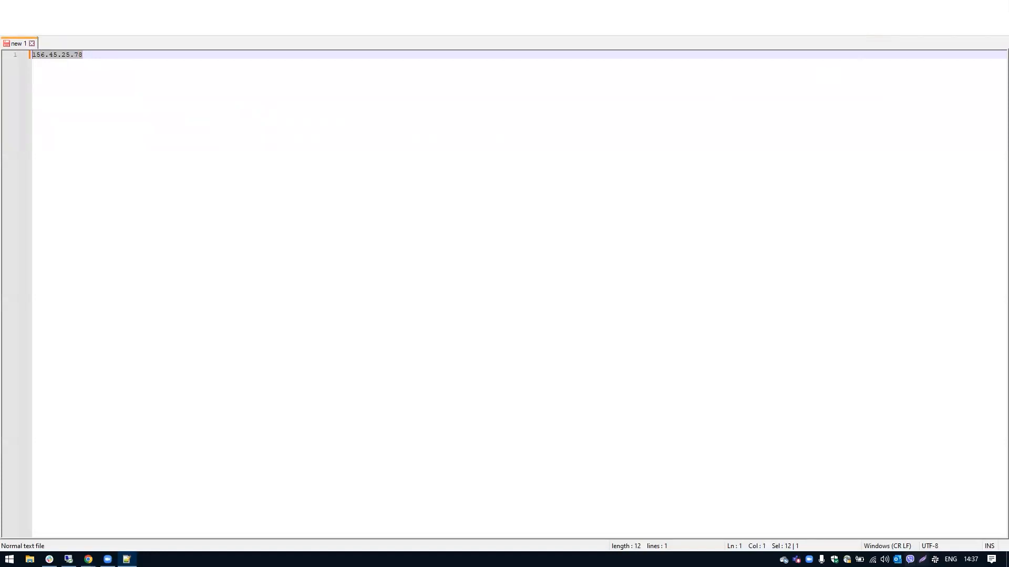
key("alt+Tab")
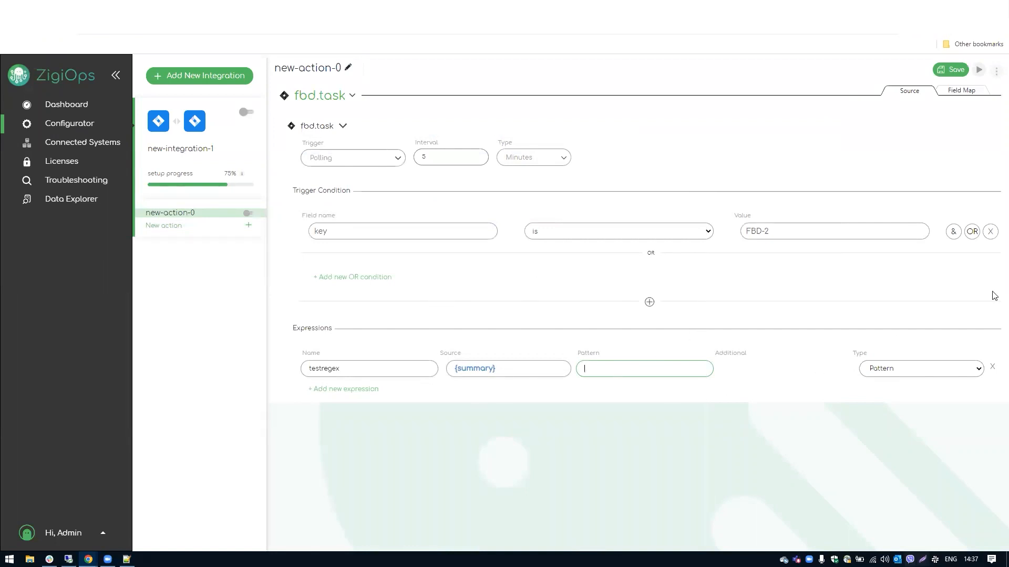
Replace the .* pattern with ^\d+\.\d+\.\d+\.\d+$|^[-\w]+ from the suggestions
left_click_drag(589, 368, 492, 386)
key("BackSpace")
key("Down")
key("Down")
key("Up")
key("Return")
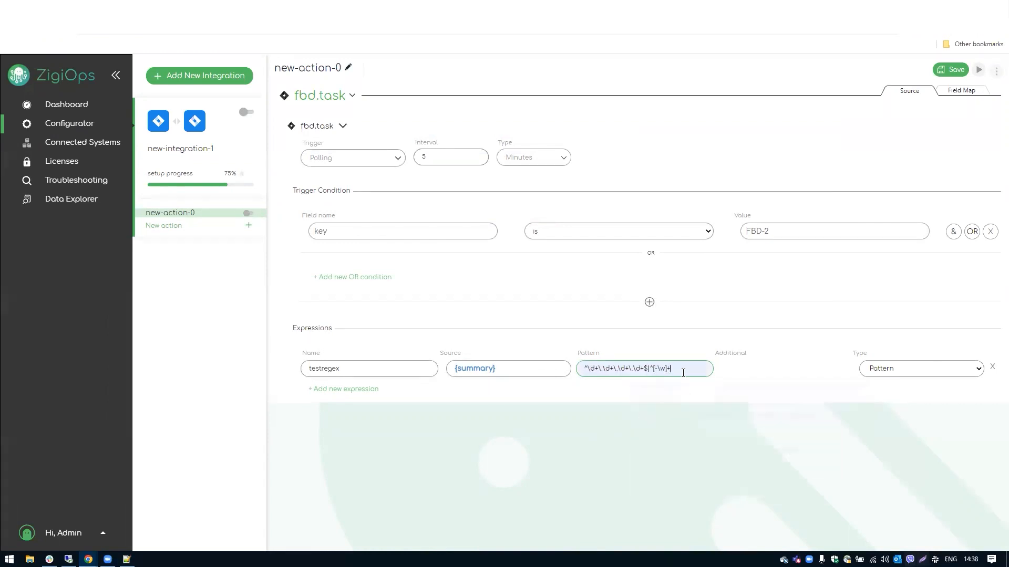
Highlight the regex's IP-address and hostname alternatives, then switch to Notepad++
left_click_drag(669, 368, 519, 386)
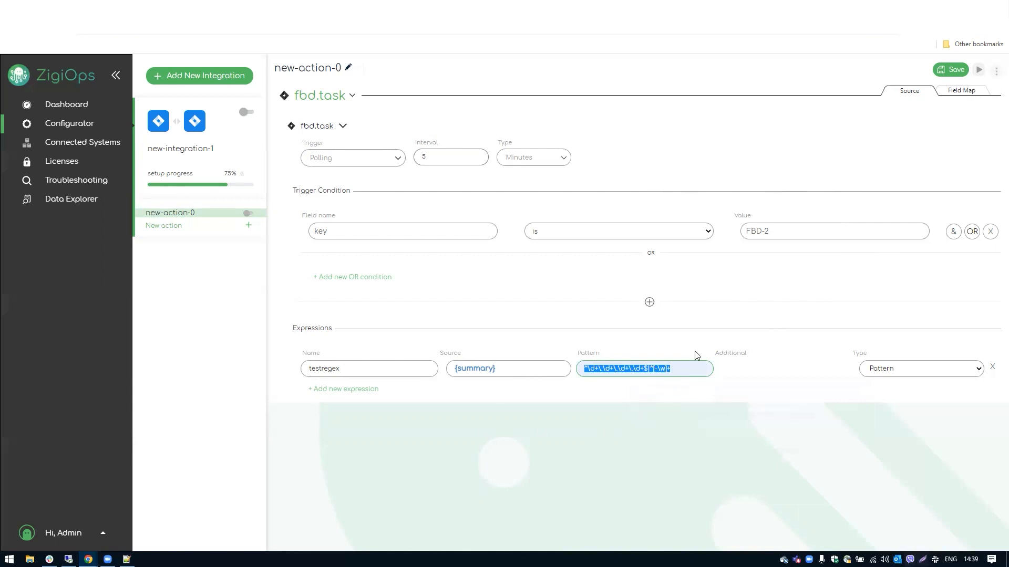
left_click(650, 369)
mouse_move(648, 368)
left_mouse_down()
mouse_move(588, 368)
mouse_move(594, 359)
mouse_move(649, 370)
left_mouse_up()
left_click(586, 369)
left_click(652, 369)
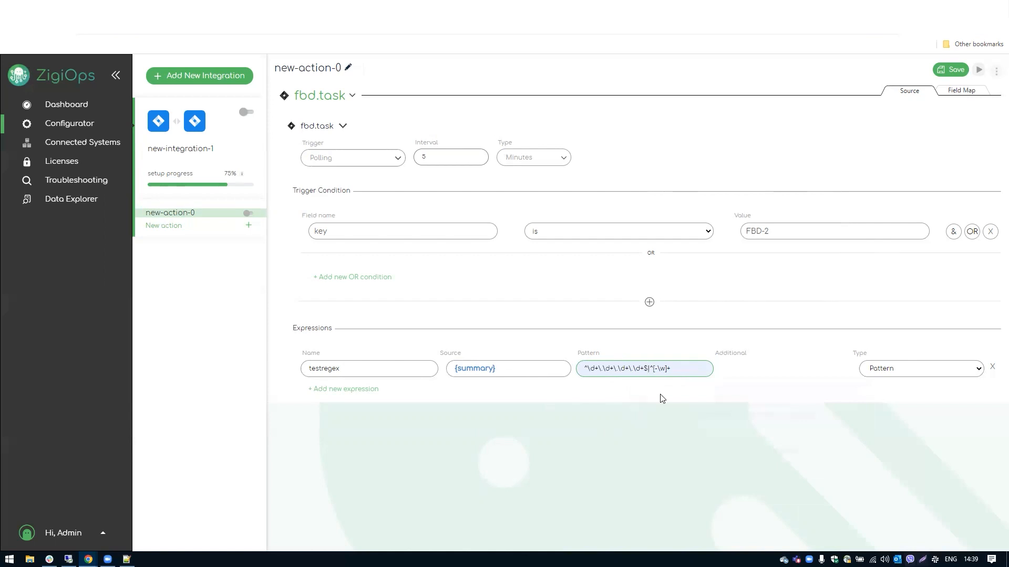
left_click_drag(678, 369, 650, 370)
key("alt+Tab")
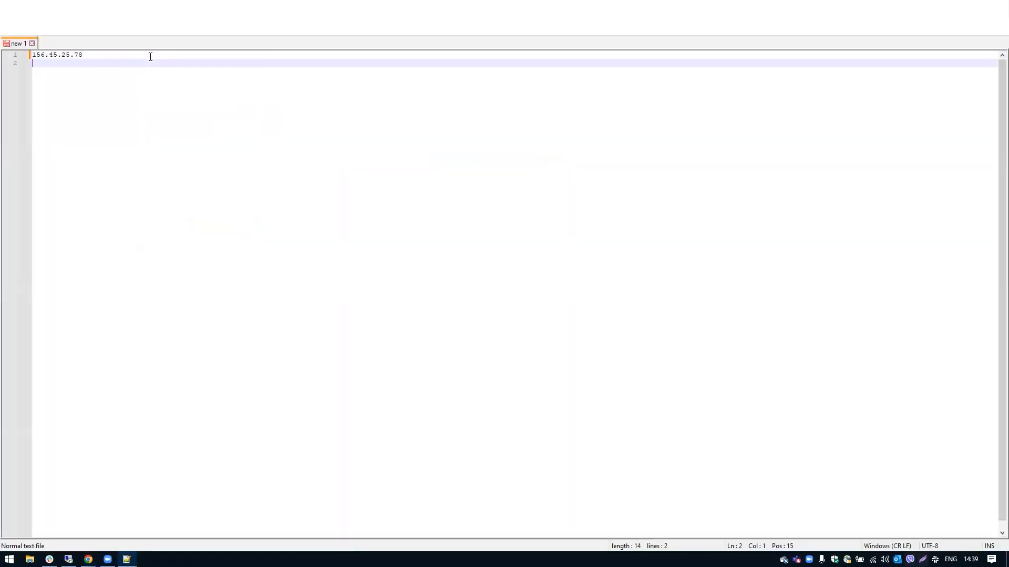
type("yasen.zgiwave")
Correct the line-2 sample hostname so it ends in .zigiwave.lab, and start line 3
key("Left")
key("Left")
key("Left")
key("Left")
key("Left")
type("i")
key("End")
type(".lab")
left_click_drag(116, 69, 24, 65)
double_click(50, 68)
double_click(75, 66)
left_click(131, 71)
key("Return")
type("yase")
key("alt+Tab")
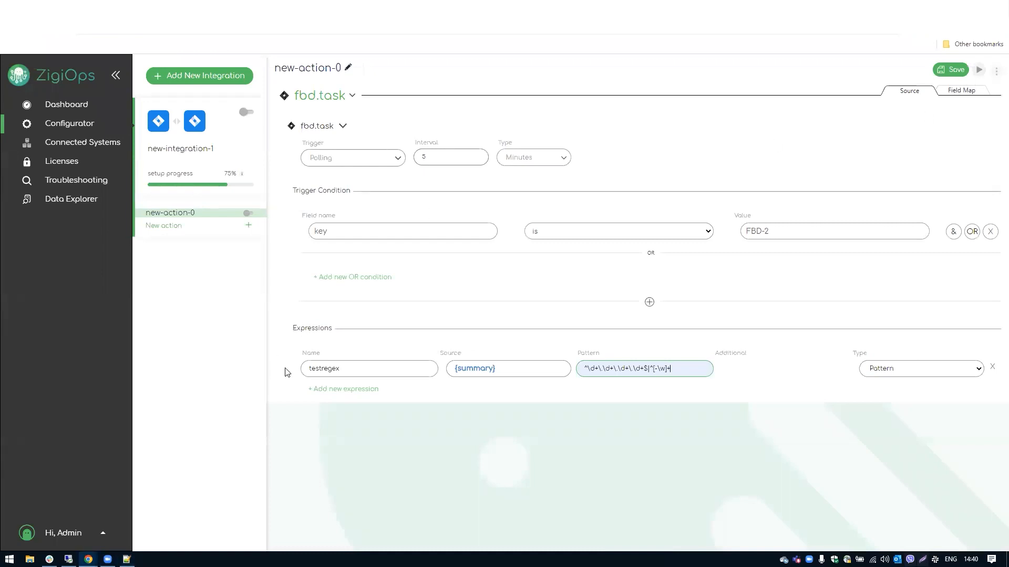
Rename the expression to shorthost and change its source from {summary} to {hostname}
left_click_drag(374, 368, 209, 372)
type("sh")
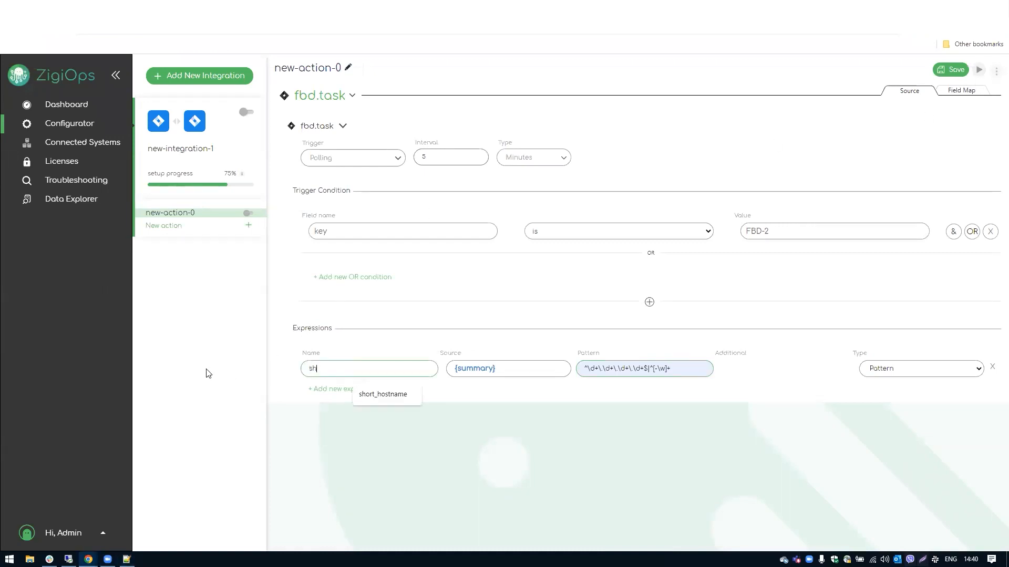
type("o")
type("hos")
key("Tab")
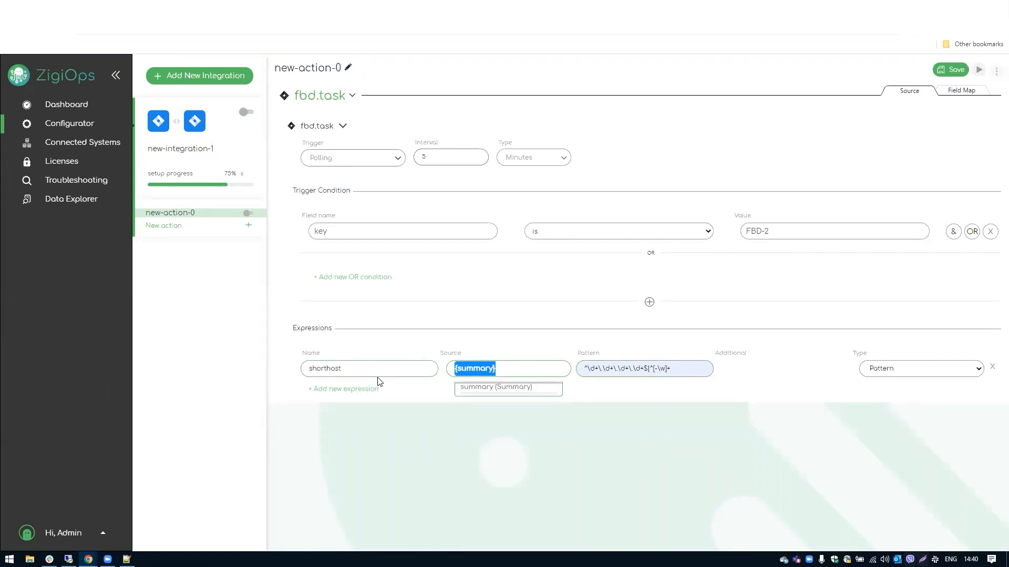
key("Right")
key("Left")
key("ctrl+a")
key("BackSpace")
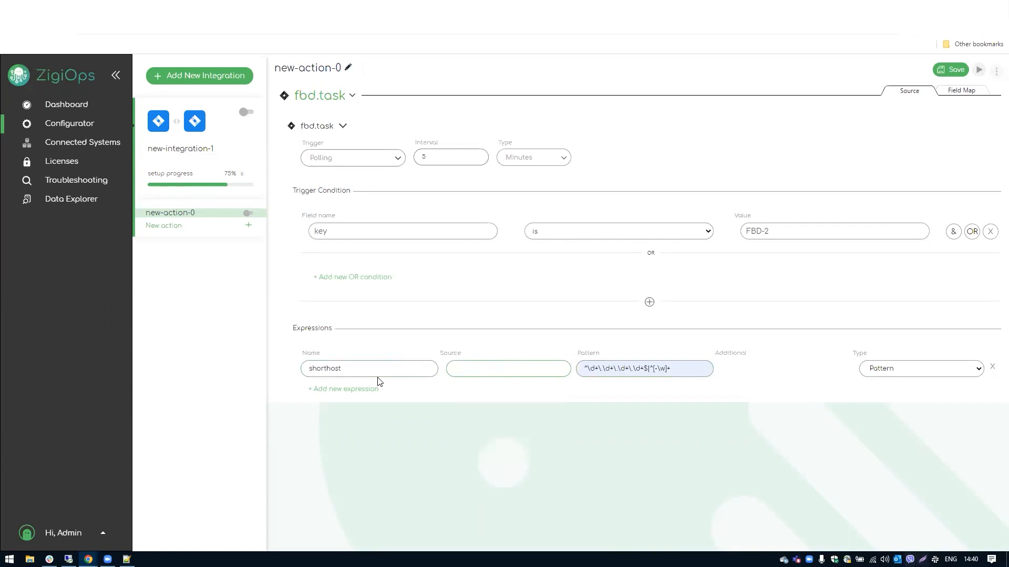
type("{hostname")
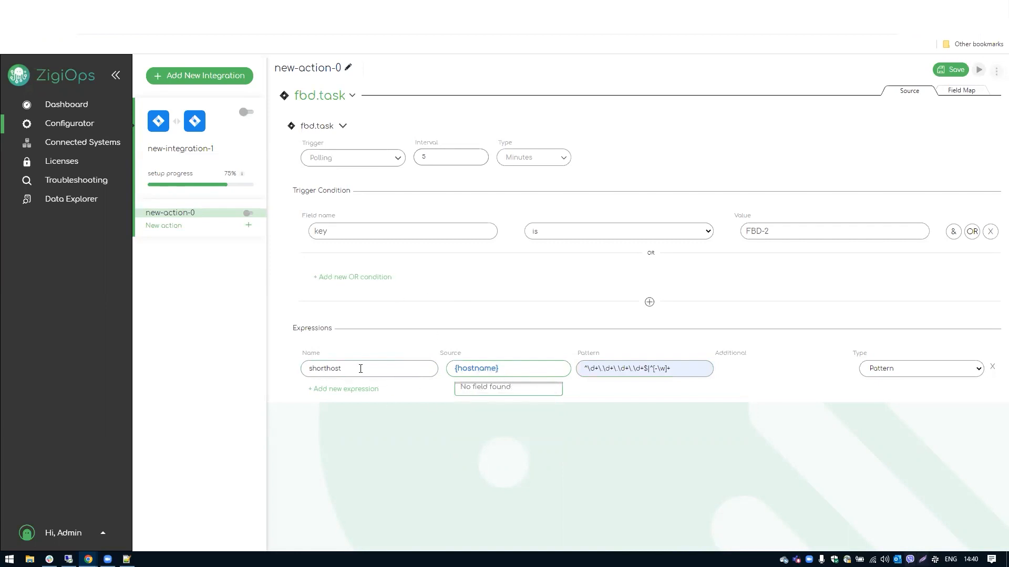
Check the Field Map, then select the shorthost pattern and the line-3 short host name
left_click(962, 91)
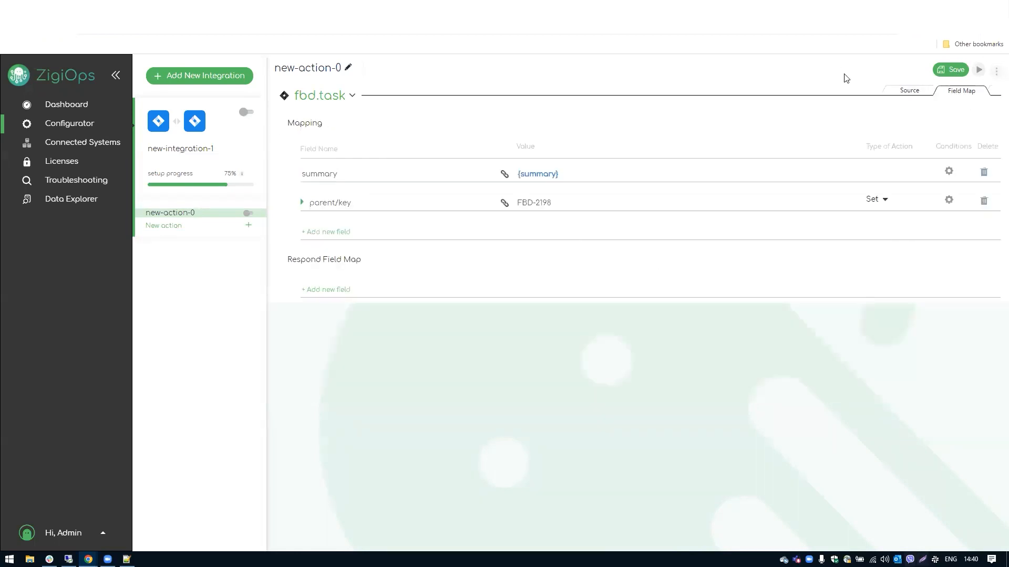
left_click(910, 93)
left_click_drag(695, 367, 532, 377)
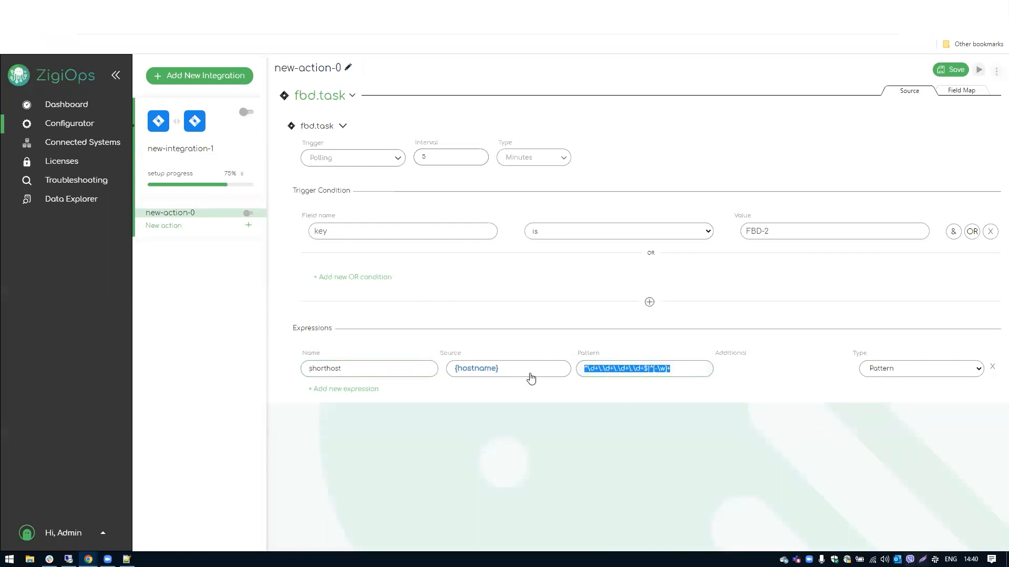
key("alt+Tab")
left_click_drag(55, 71, 6, 70)
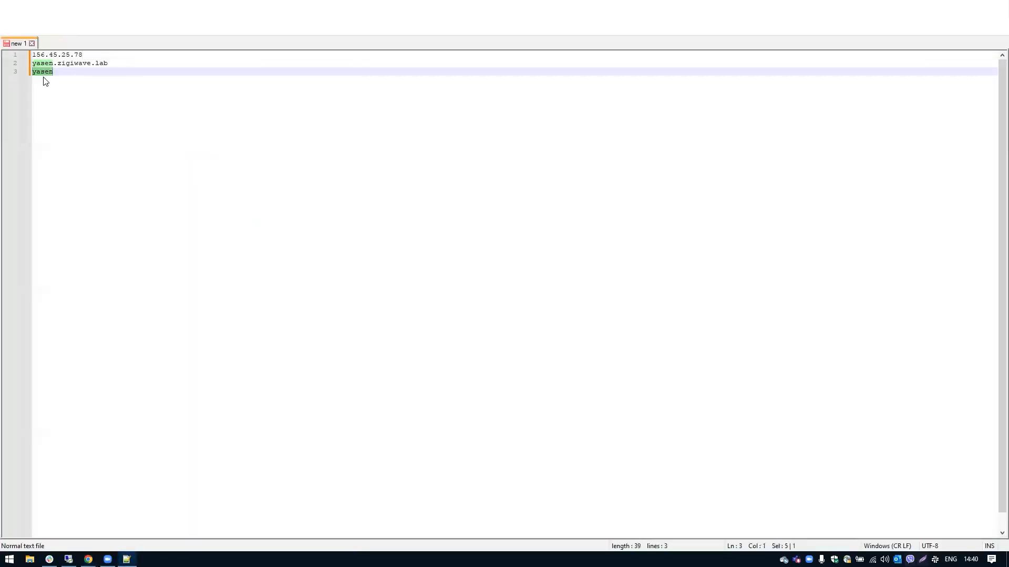
Compare the line-3 short host name with the full zigiwave.lab hostname on line 2
left_click_drag(111, 63, 11, 65)
double_click(41, 65)
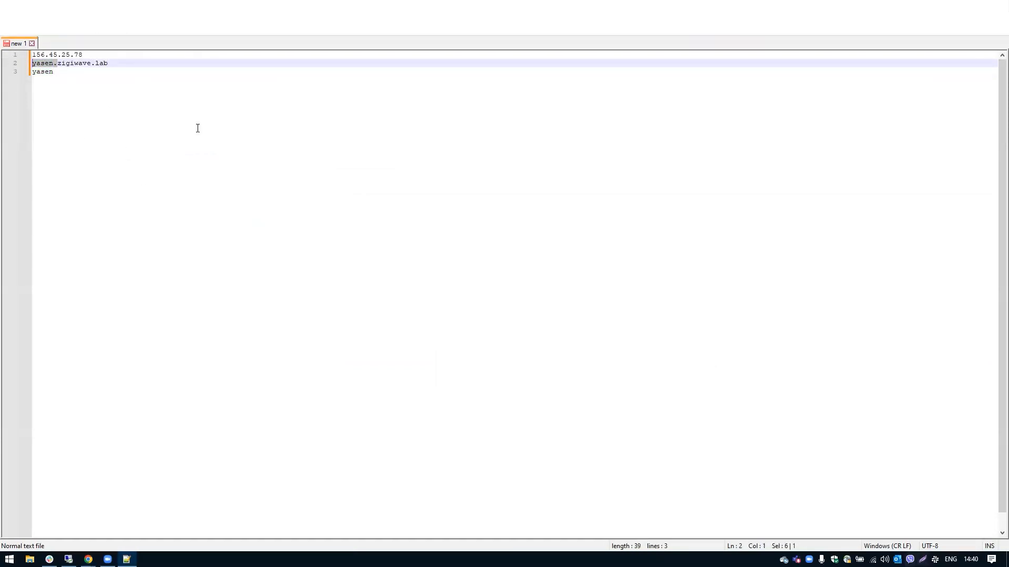
key("alt+Tab")
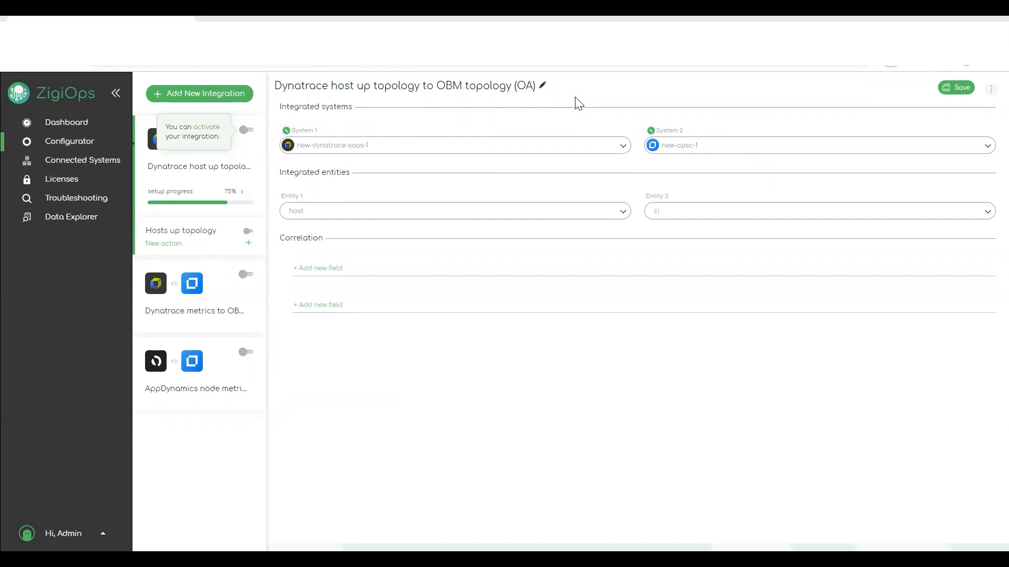
Review Hosts up topology's short_hostname expression and field map, then open Dynatrace metrics to OBM metrics (OA)
left_click(179, 237)
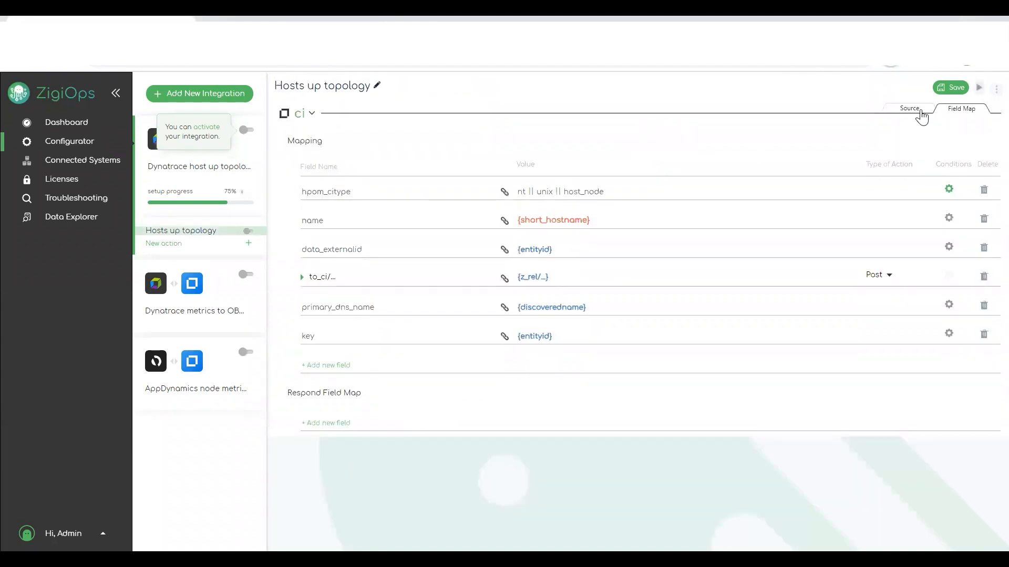
left_click(917, 111)
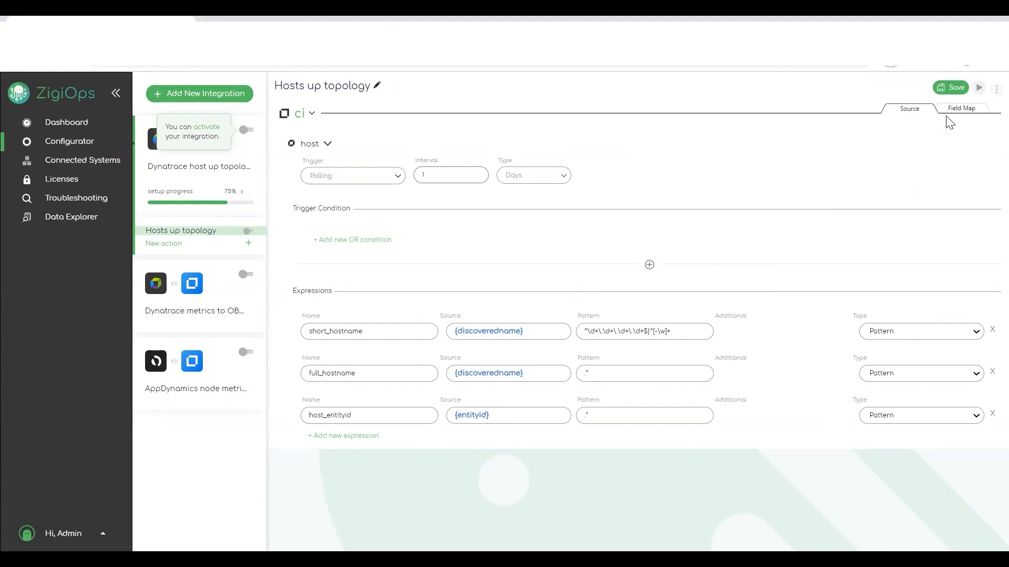
left_click(968, 115)
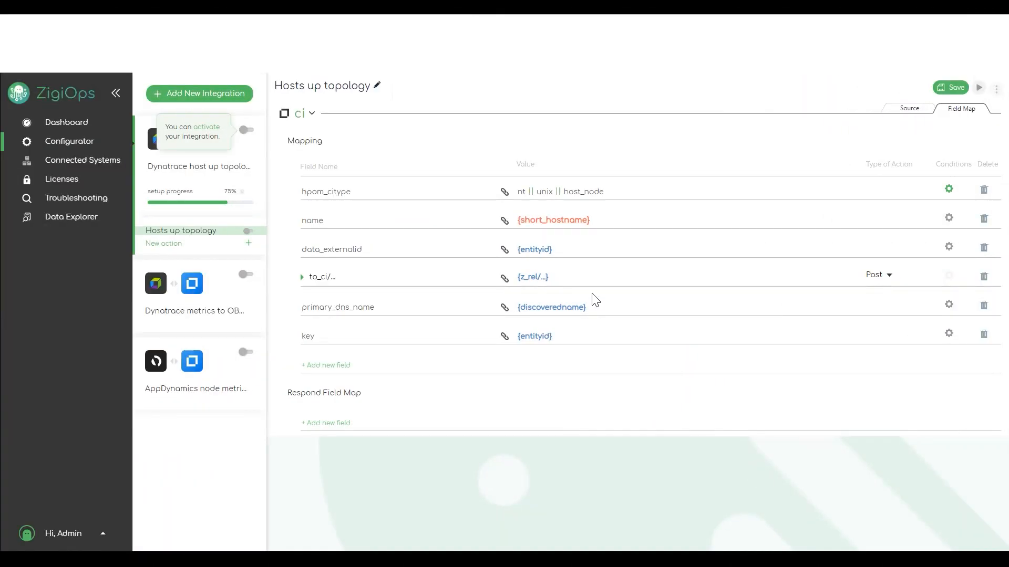
left_click(219, 288)
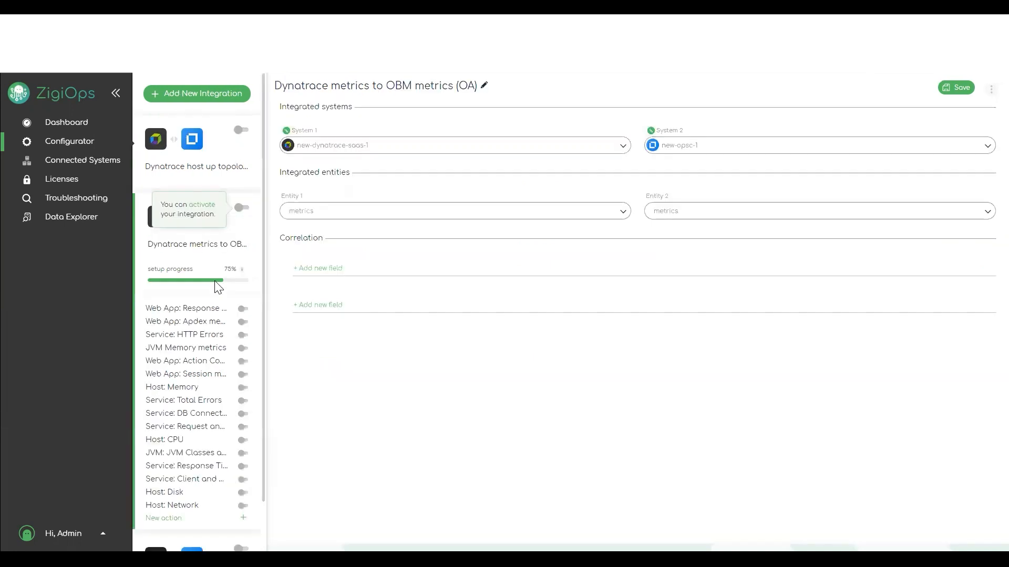
Open the Web App: Apdex metrics action and mark the apdex.userType part of its metric id
left_click(177, 322)
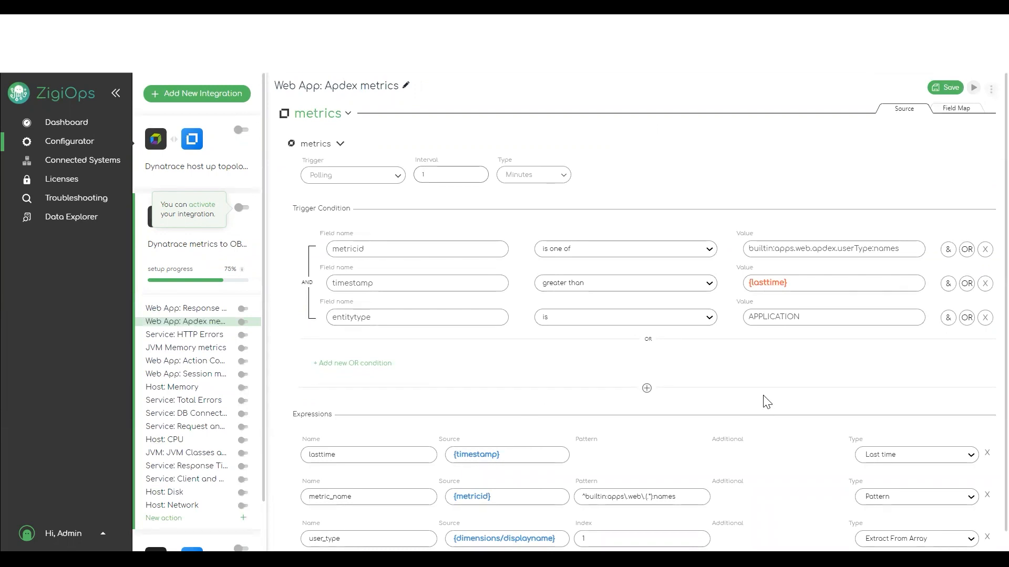
scroll(761, 400, "down", 1)
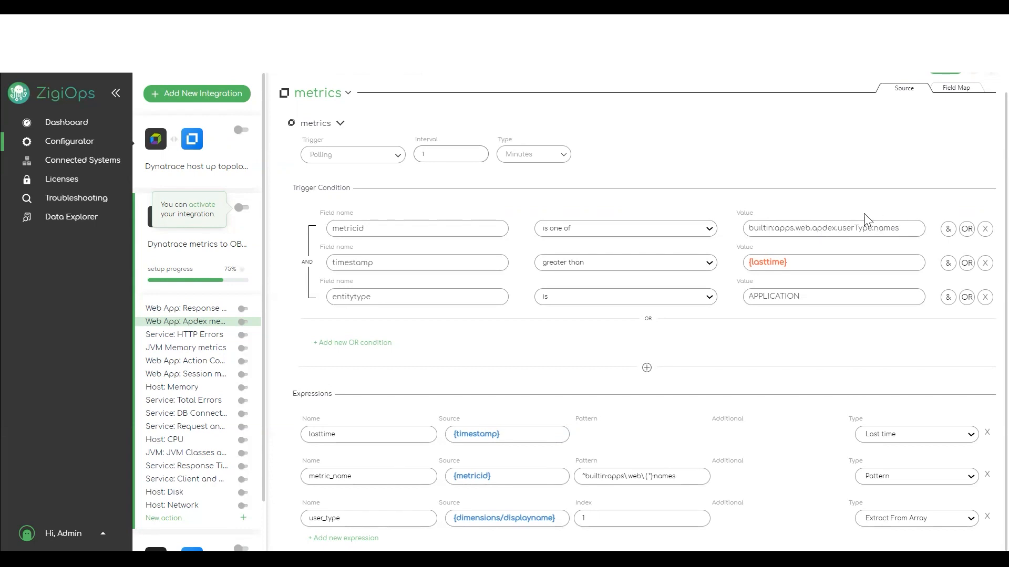
left_click(841, 231)
left_click_drag(838, 230, 868, 230)
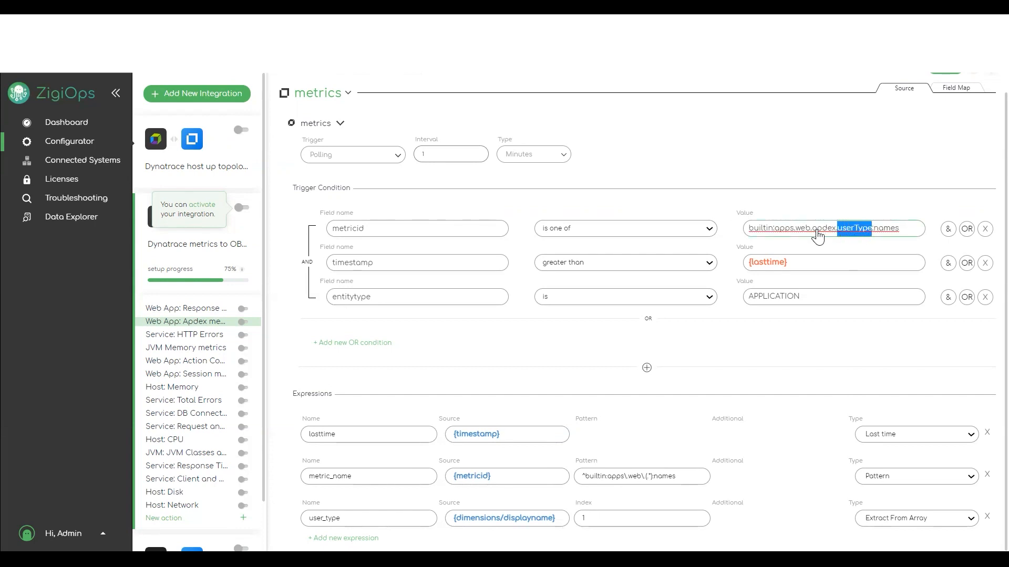
left_click_drag(816, 231, 866, 231)
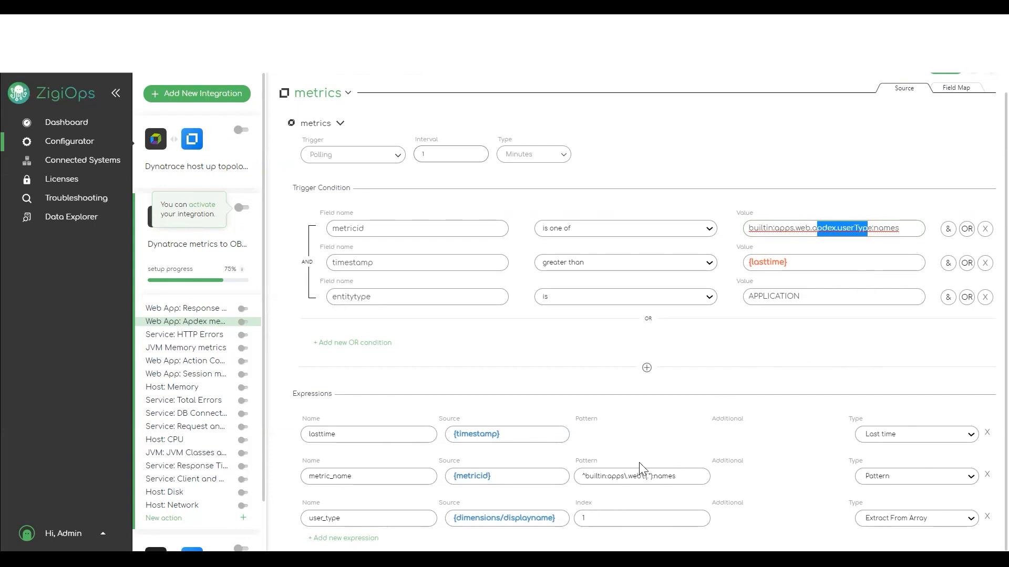
Select the metric_name pattern ^builtin:apps\.web\.(.*):names in the Apdex action
left_click_drag(581, 476, 624, 476)
left_click(642, 476)
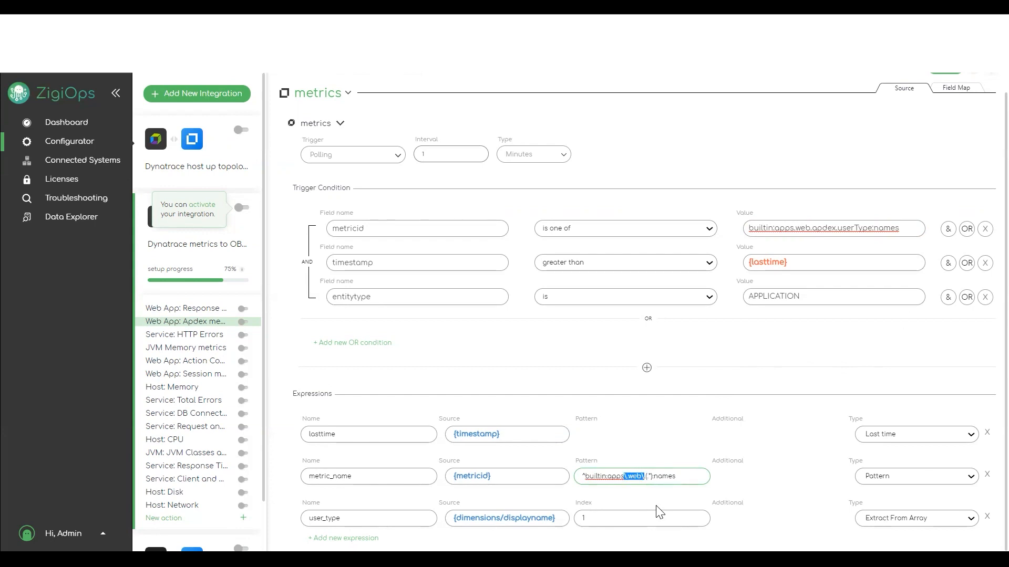
left_click(642, 477)
left_click_drag(679, 475, 659, 472)
left_click(753, 484)
double_click(689, 477)
left_click_drag(667, 477, 558, 481)
key("ctrl+c")
left_click(690, 476)
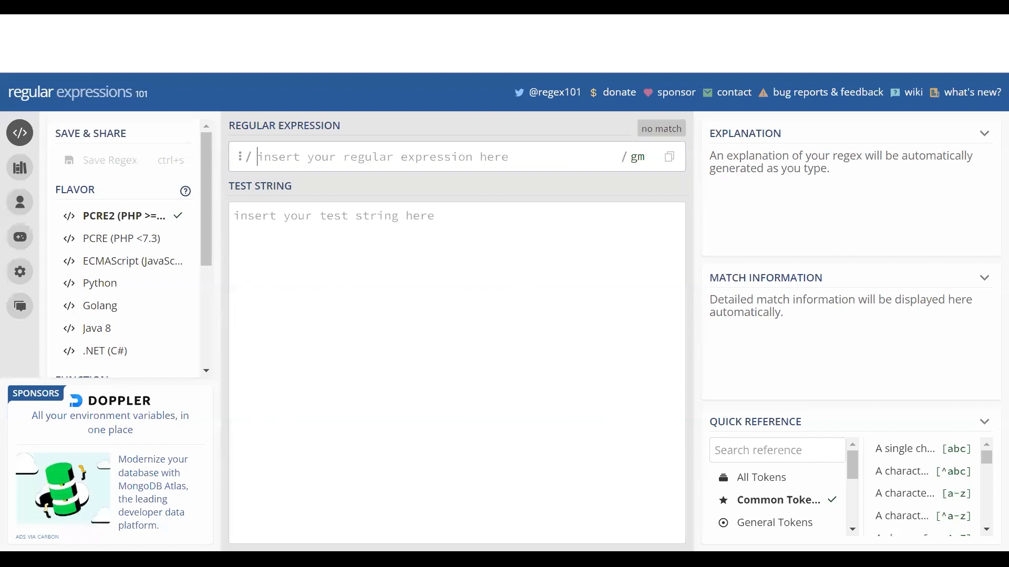
Paste the pattern into regex101's expression field and select the full metric id value
left_click(345, 154)
key("ctrl+v")
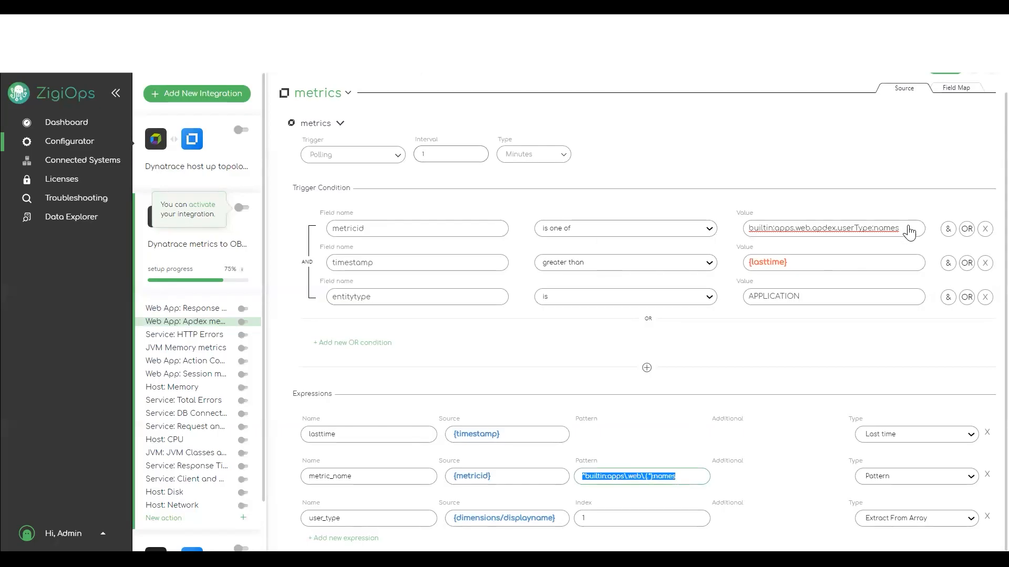
left_click_drag(902, 231, 746, 236)
key("ctrl+c")
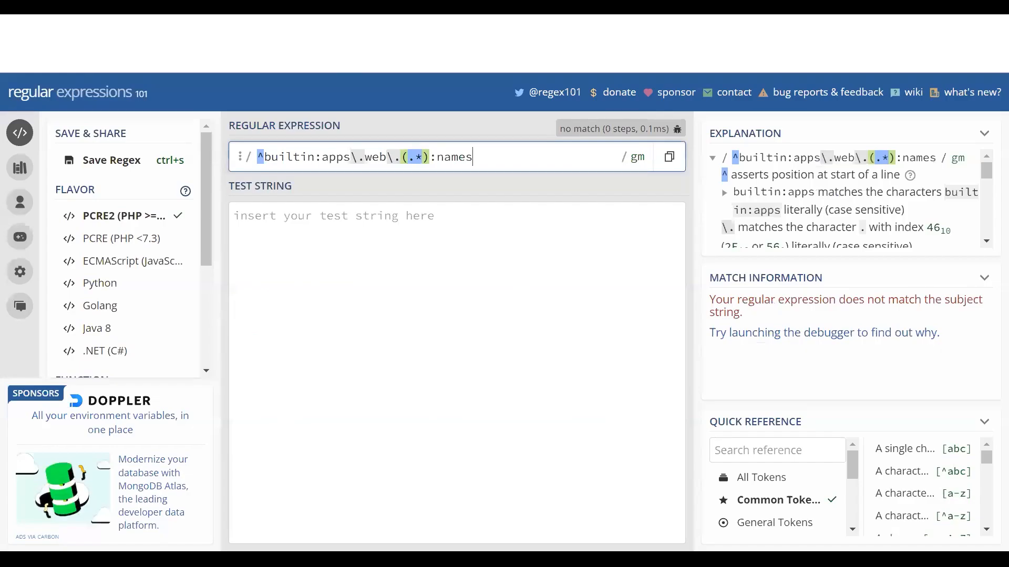
left_click(314, 216)
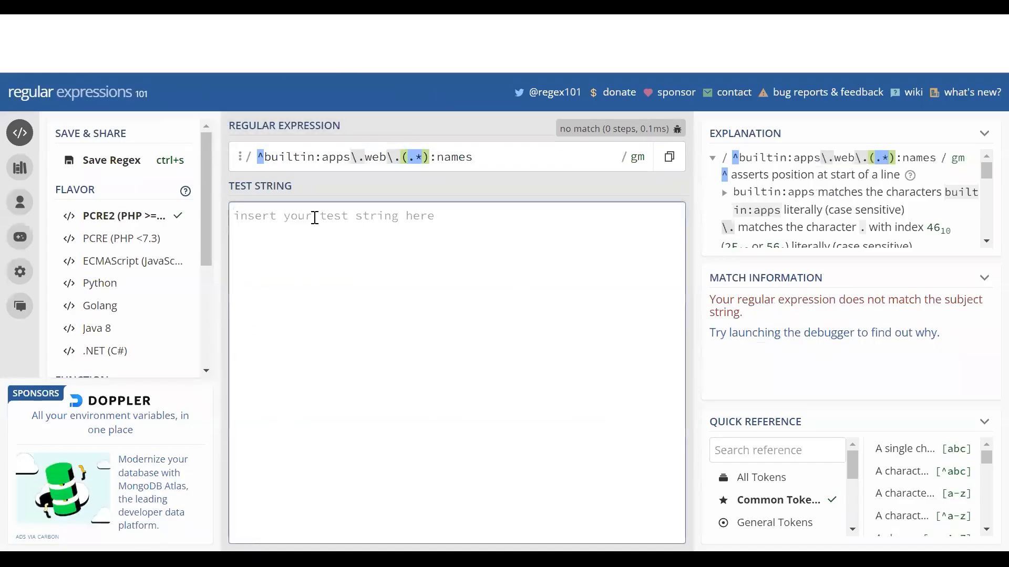
Use builtin:apps.web.apdex.userType:names as the test string, briefly altering userType and restoring it
key("ctrl+v")
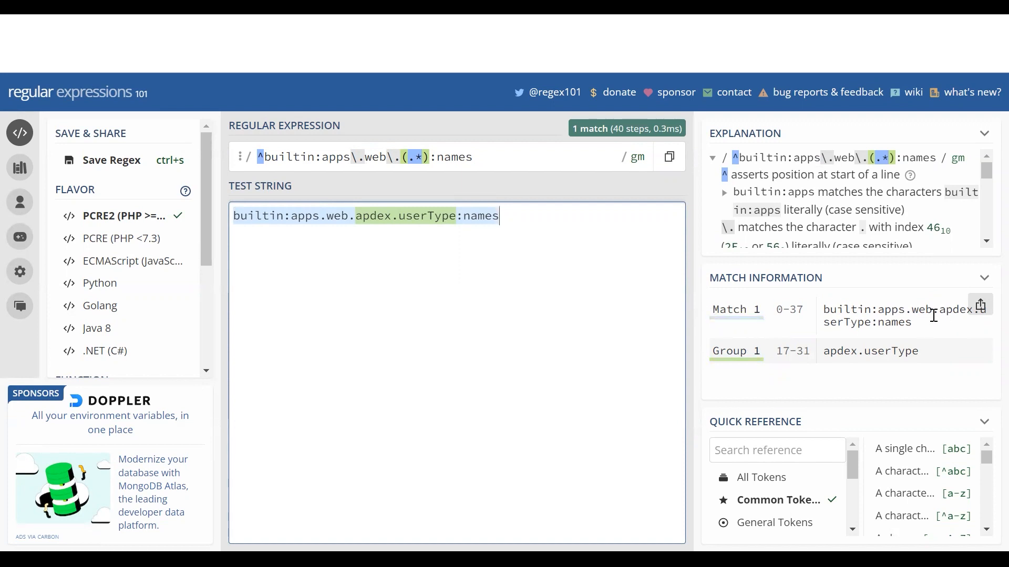
mouse_move(440, 216)
left_click(434, 218)
key("BackSpace")
type("H")
key("BackSpace")
type("T")
Remove and restore the parentheses around .* so the group captures apdex.userType again
left_click(409, 157)
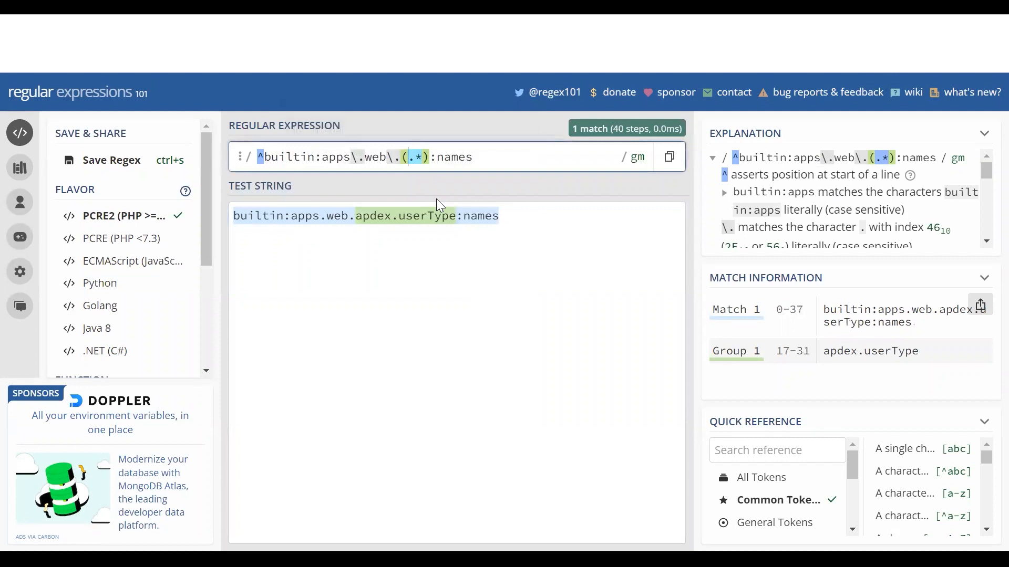
key("BackSpace")
key("Right")
key("Right")
key("Delete")
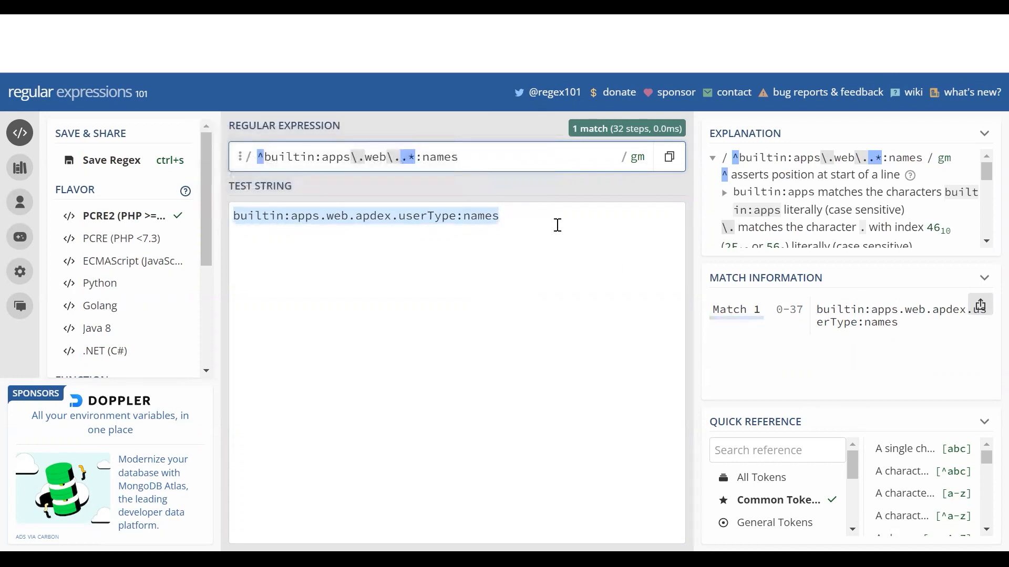
type(")")
key("Left")
key("Left")
type("(")
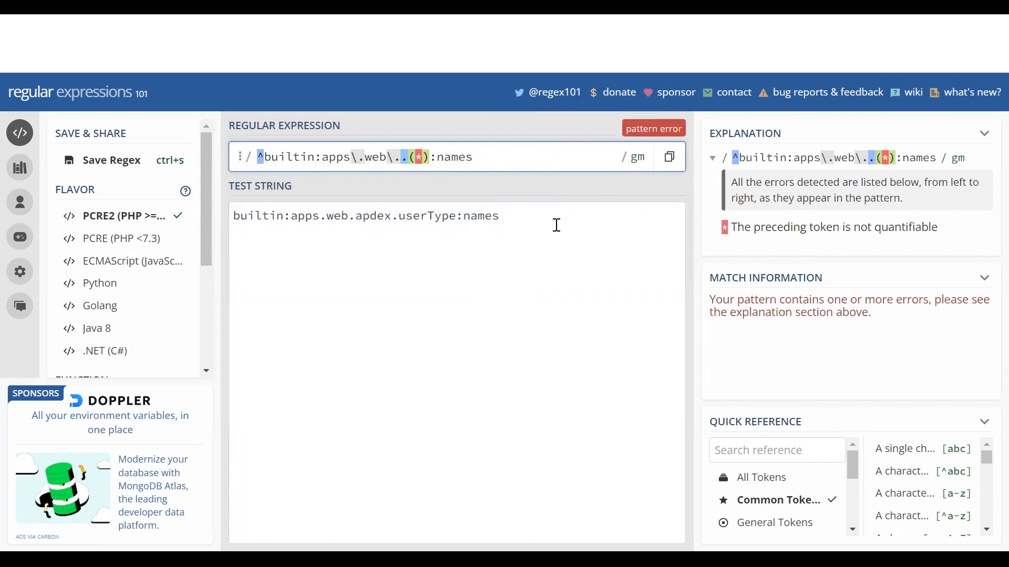
key("BackSpace")
type("(")
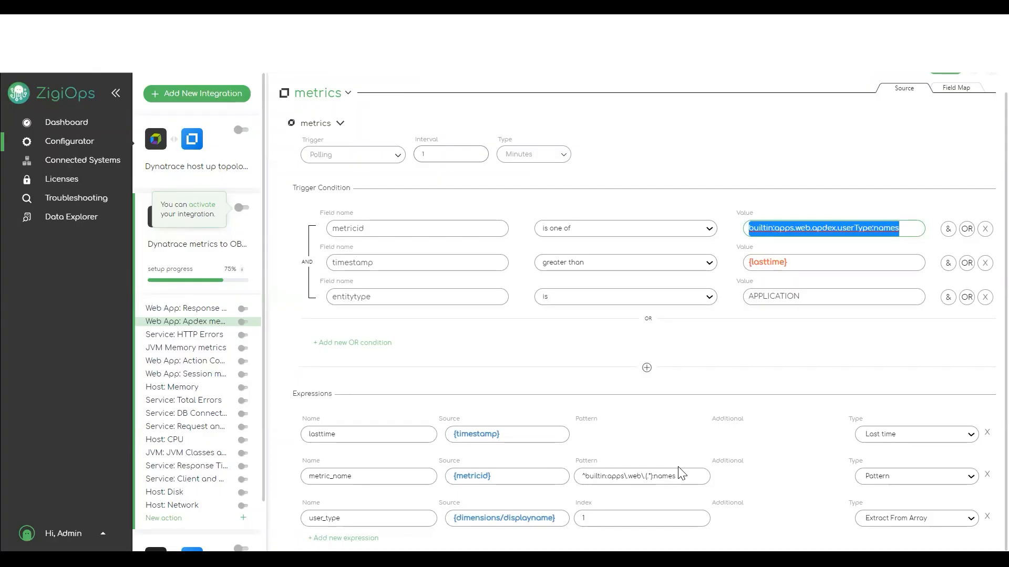
Show the Field Map tab of the Web App: Apdex metrics action
left_click(953, 89)
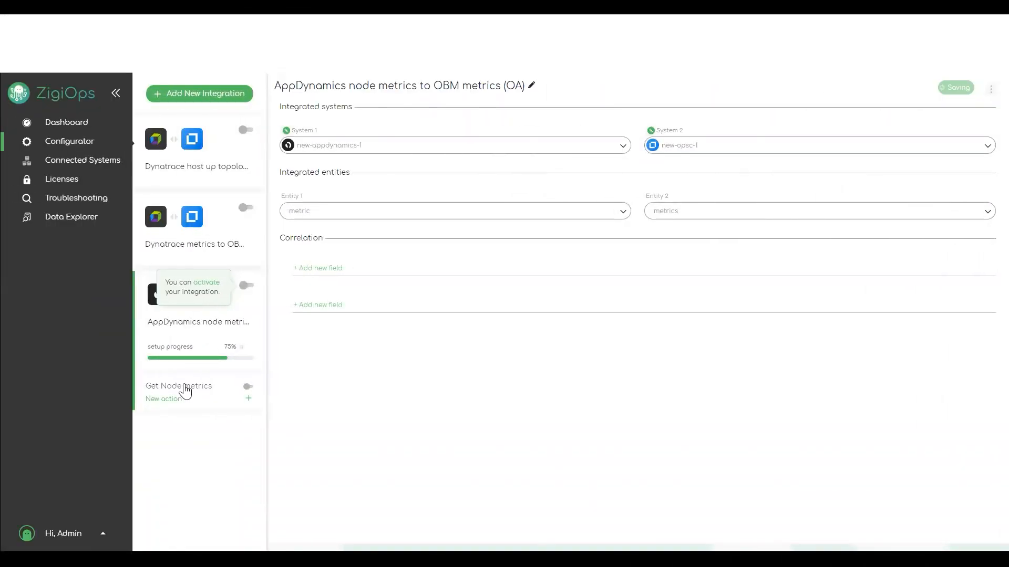
Open Get Node metrics and review its Source pattern expressions and Field Map
left_click(185, 391)
left_click(906, 111)
scroll(922, 421, "down", 2)
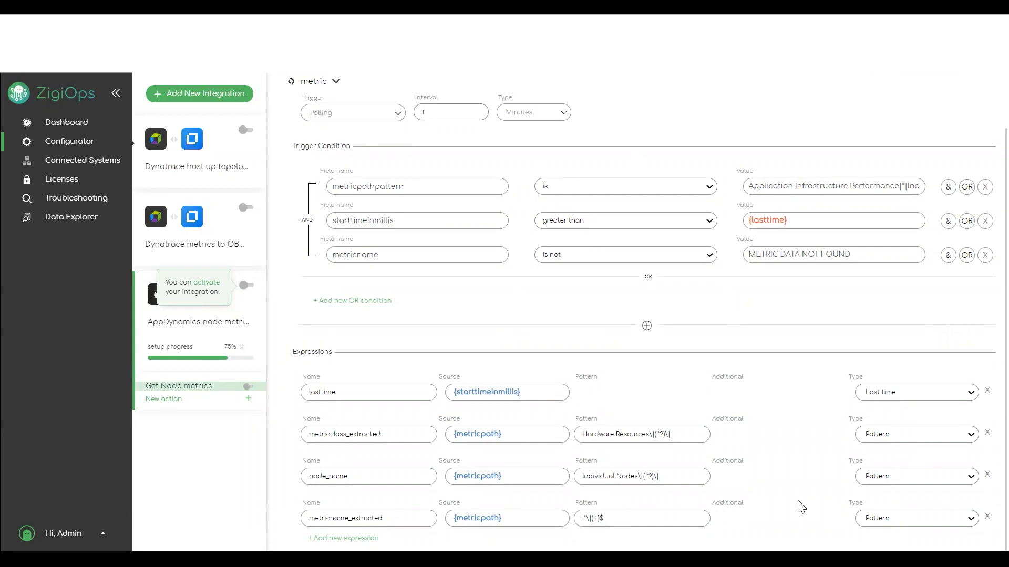
scroll(903, 367, "up", 2)
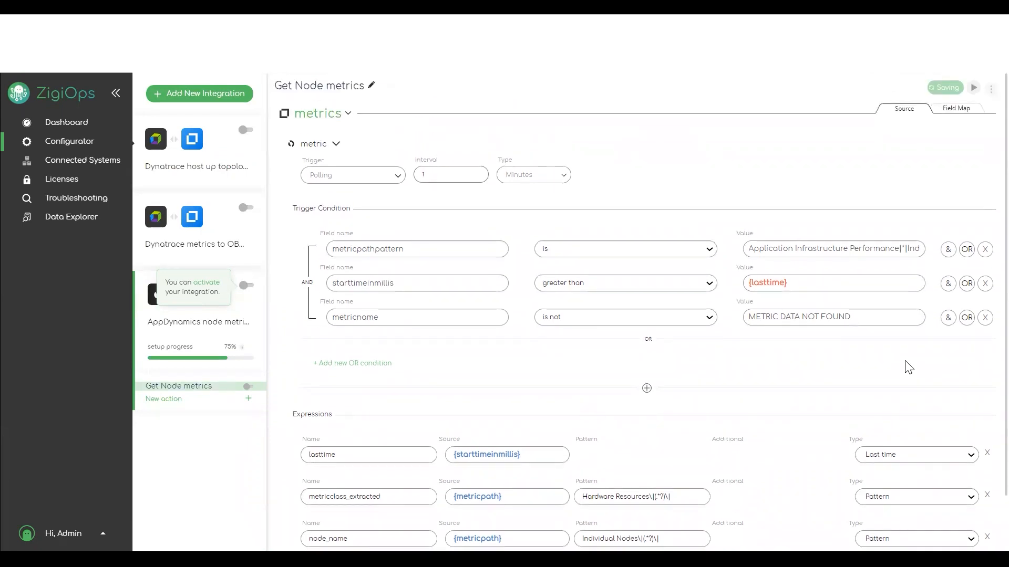
left_click(955, 110)
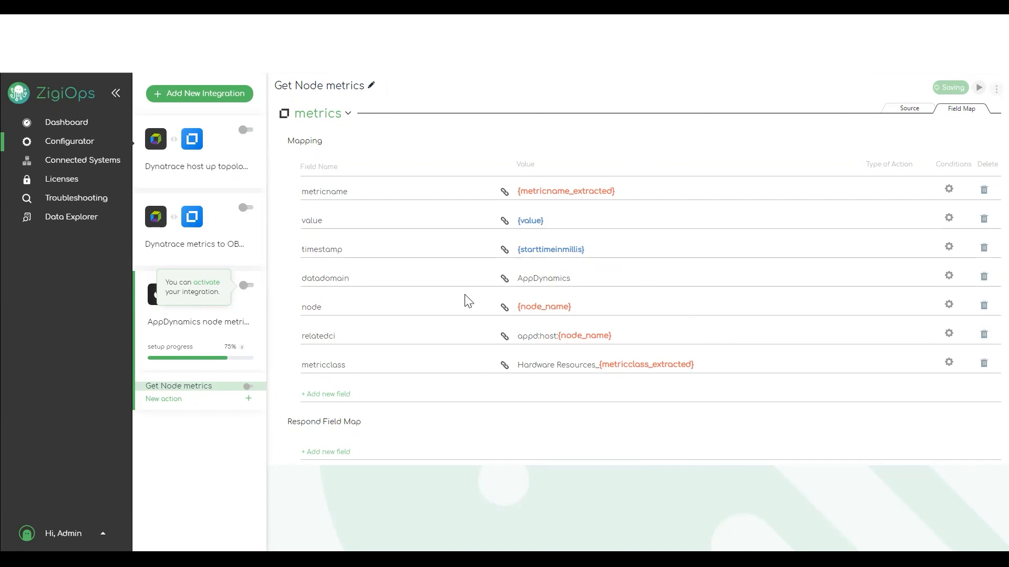
left_click(906, 109)
scroll(665, 376, "down", 1)
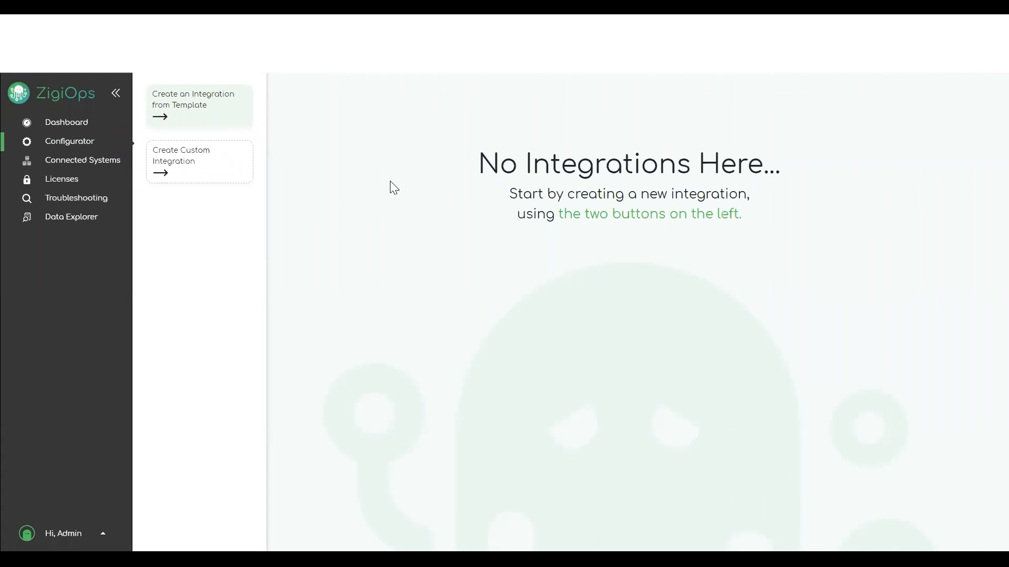
Create a new integration from the AppDynamics events to OBM events (OA) template
left_click(190, 103)
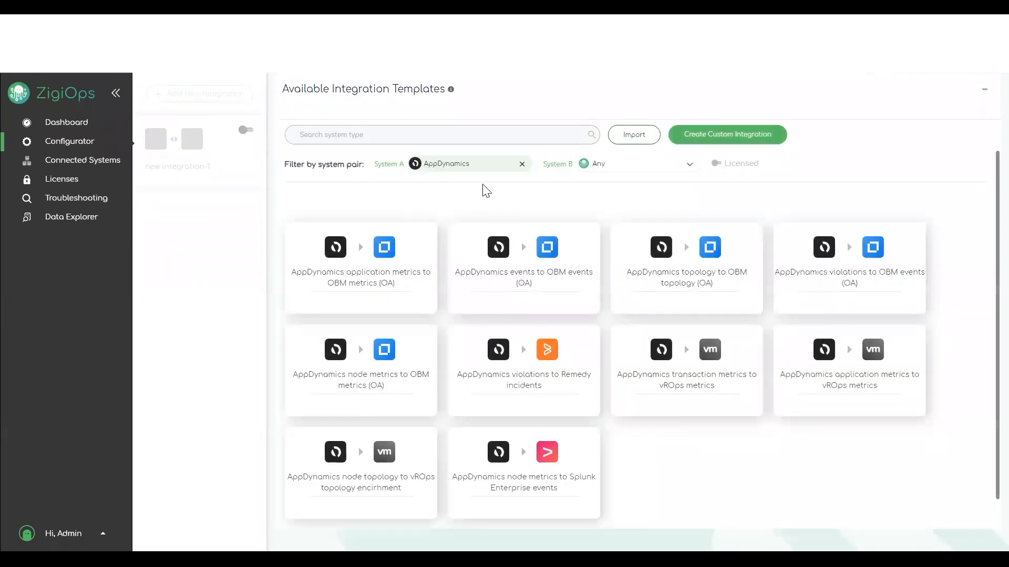
left_click(538, 291)
left_click(534, 294)
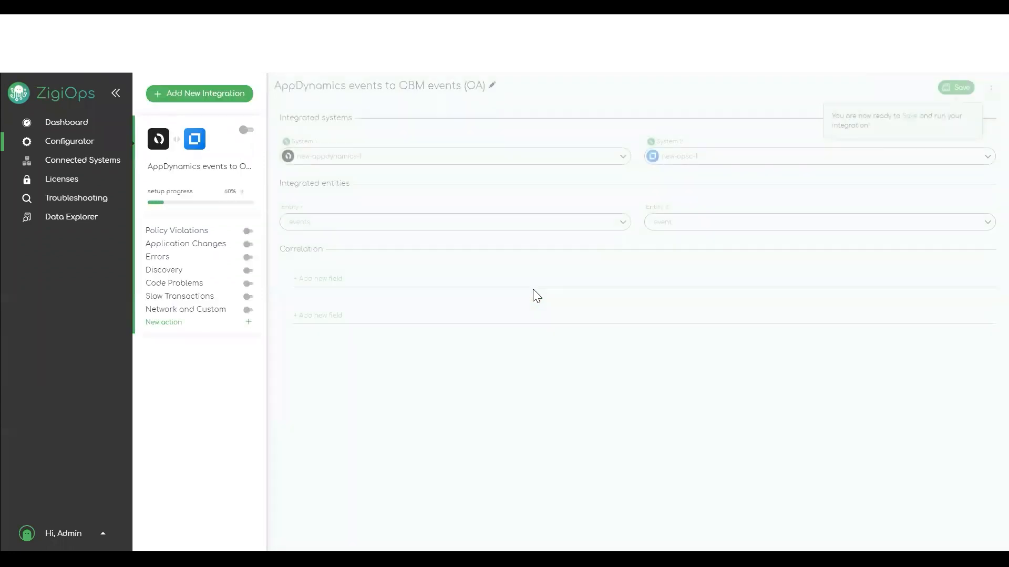
Open Policy Violations and read its affected_entities Pattern expression
left_click(179, 231)
scroll(843, 403, "down", 1)
scroll(844, 404, "down", 4)
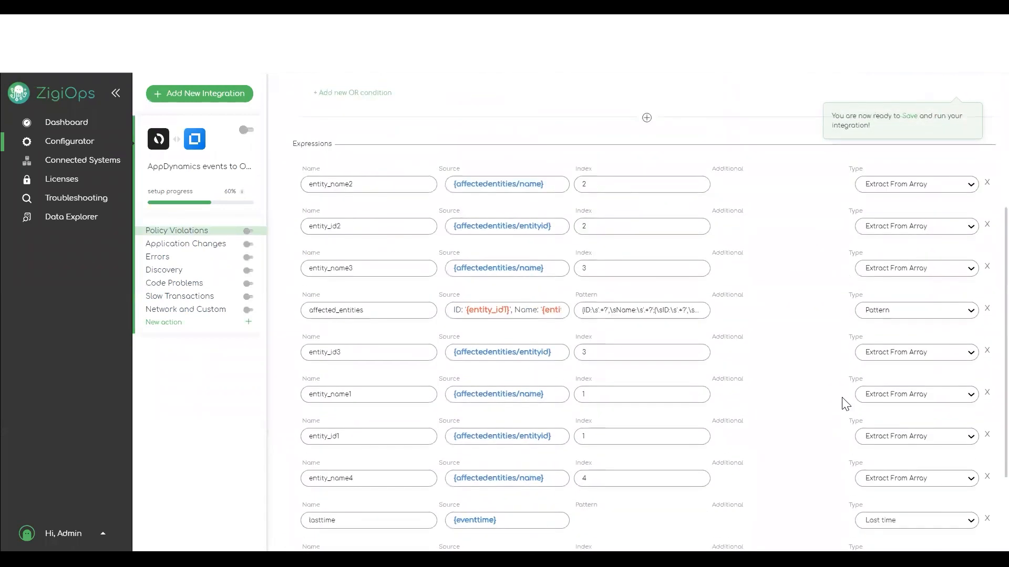
left_click_drag(586, 309, 798, 316)
left_click(705, 313)
left_click_drag(696, 311, 484, 315)
left_click(793, 321)
scroll(688, 352, "up", 5)
Check the Application Changes action and save the integration
left_click(182, 250)
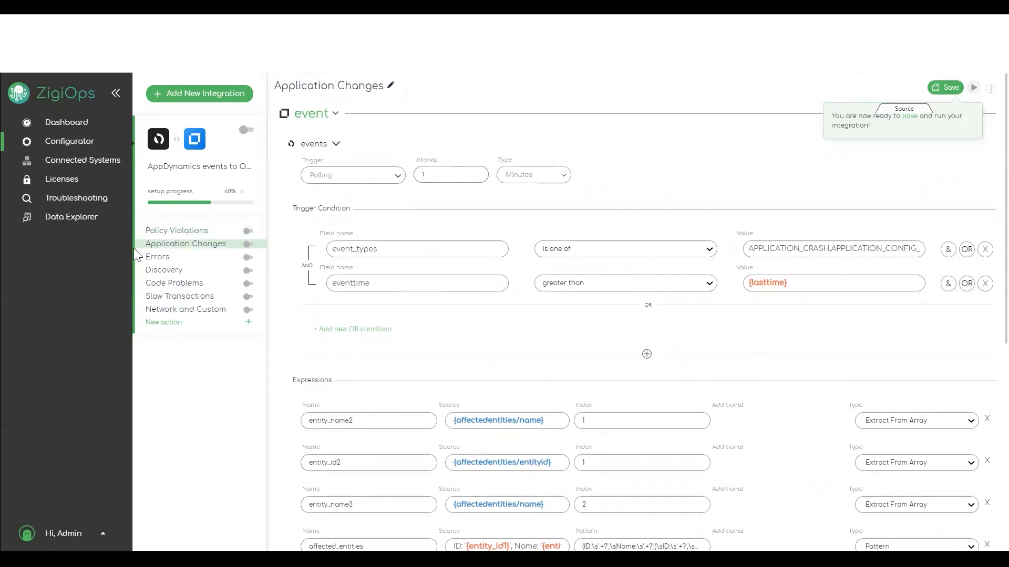
scroll(664, 426, "down", 5)
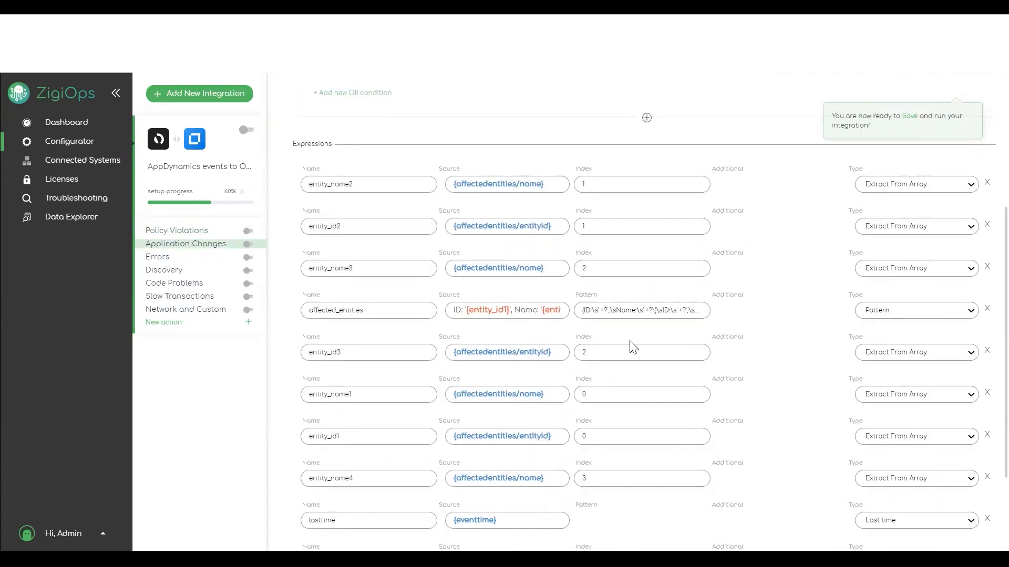
scroll(612, 349, "up", 5)
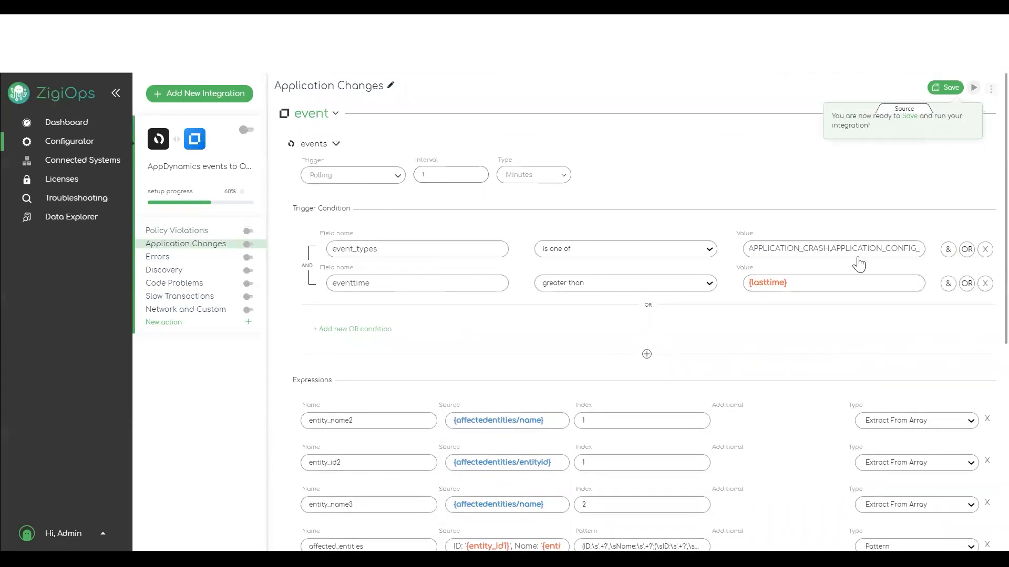
left_click(947, 88)
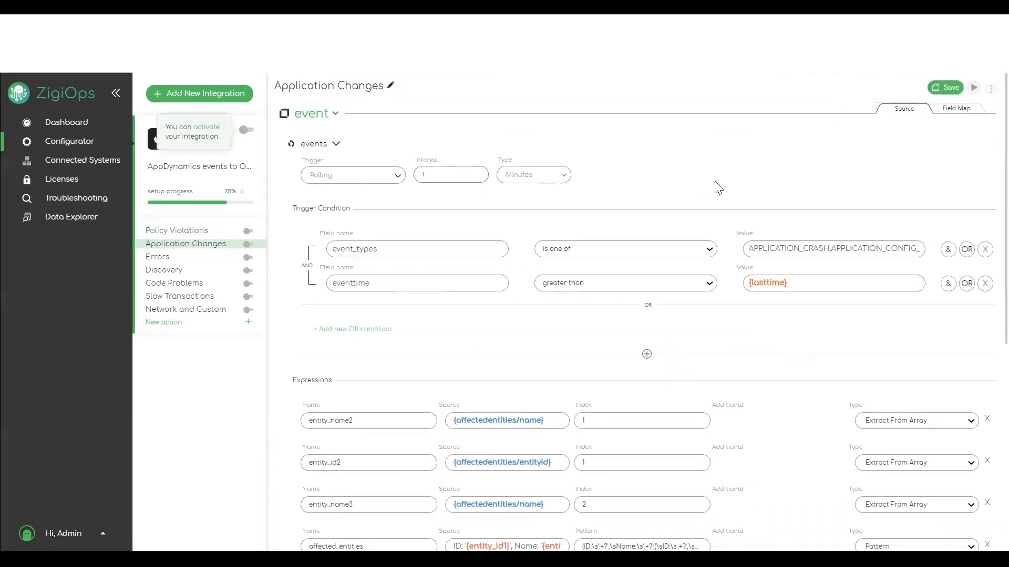
Review the Application Changes field map, then scroll through its Source expressions
left_click(954, 113)
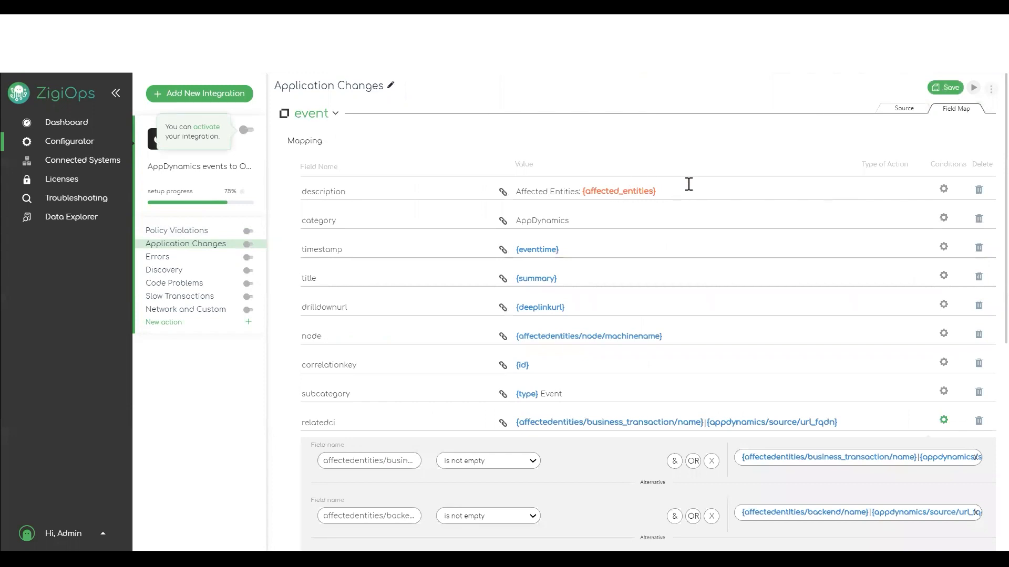
left_click(905, 111)
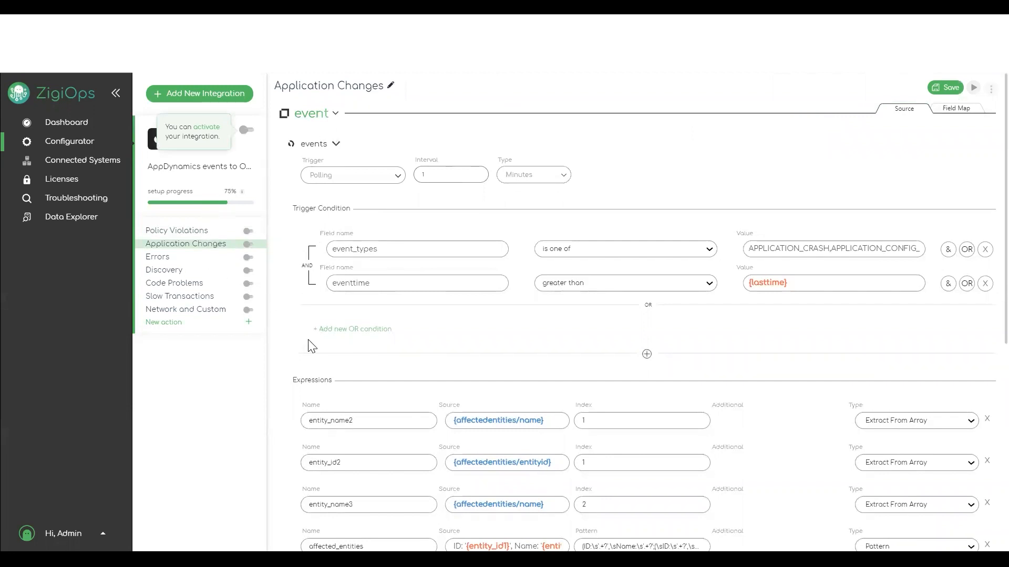
scroll(798, 446, "down", 3)
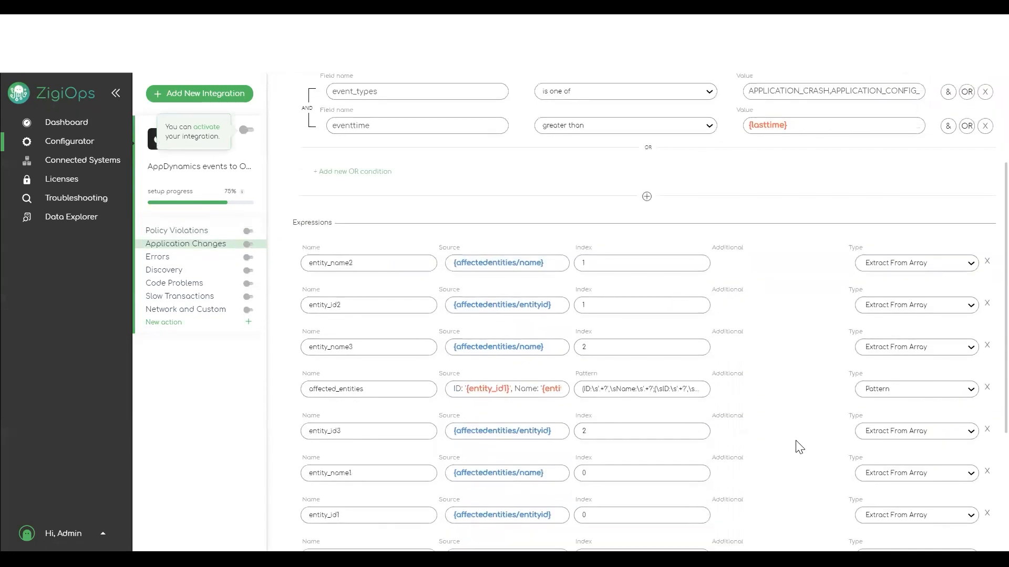
scroll(804, 444, "up", 3)
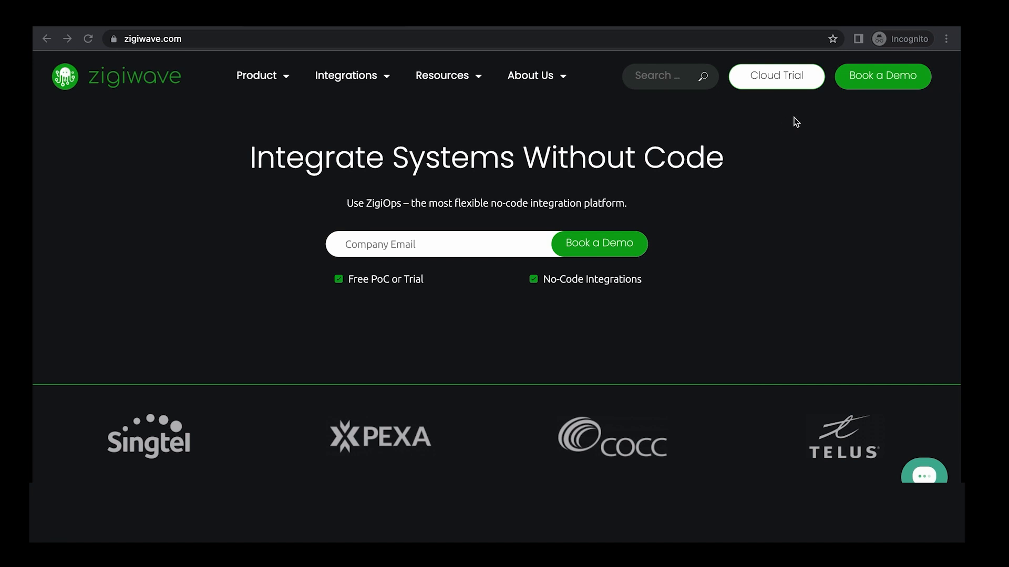
Request a demo with a company e-mail and confirm the November 9 slot at 11:30
left_click(471, 239)
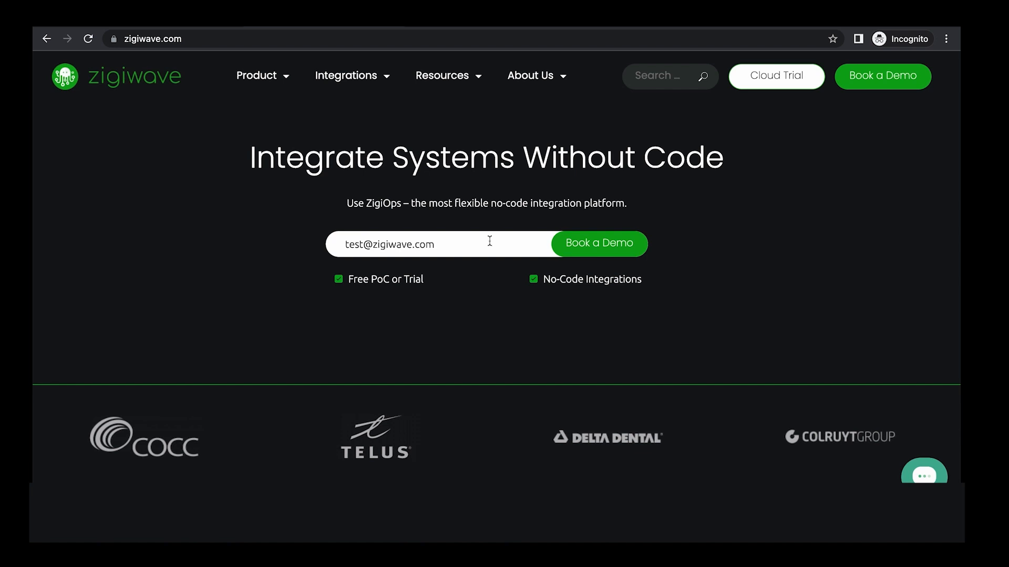
left_click(595, 252)
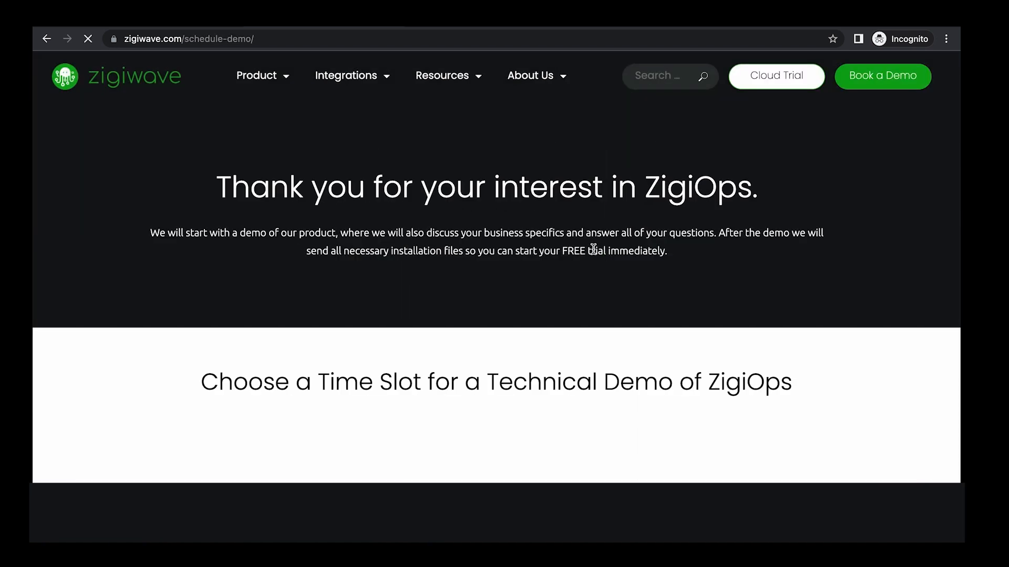
scroll(612, 342, "down", 3)
scroll(612, 344, "down", 3)
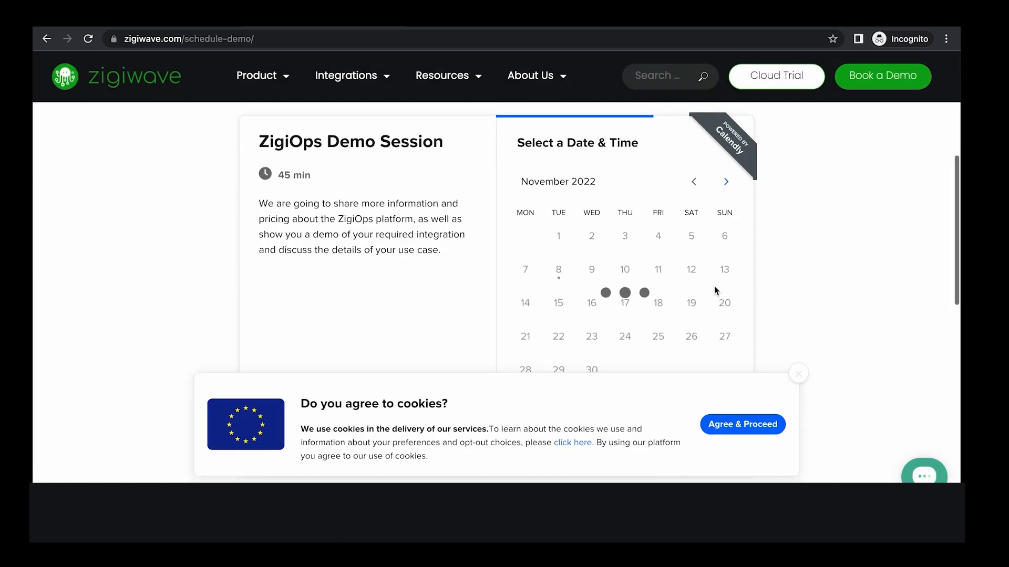
left_click(801, 376)
left_click(591, 269)
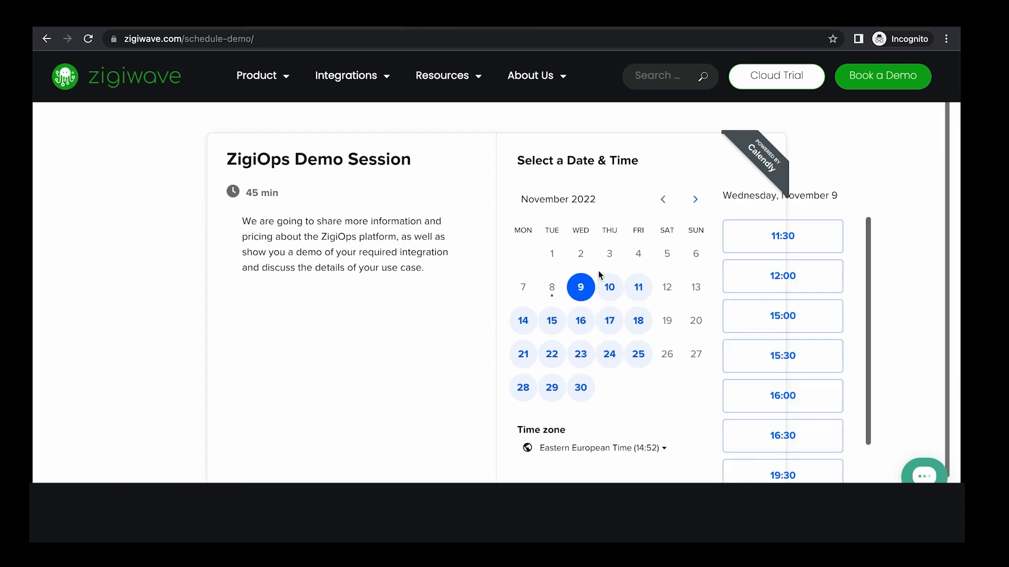
left_click(736, 238)
left_click(777, 237)
Fill in the booking form: name, e-mail, company 'ZigiWave Test', company e-mail and phone number
type("Test zigiWave")
key("ctrl+shift+Left")
type("ZigiWave")
left_click(467, 279)
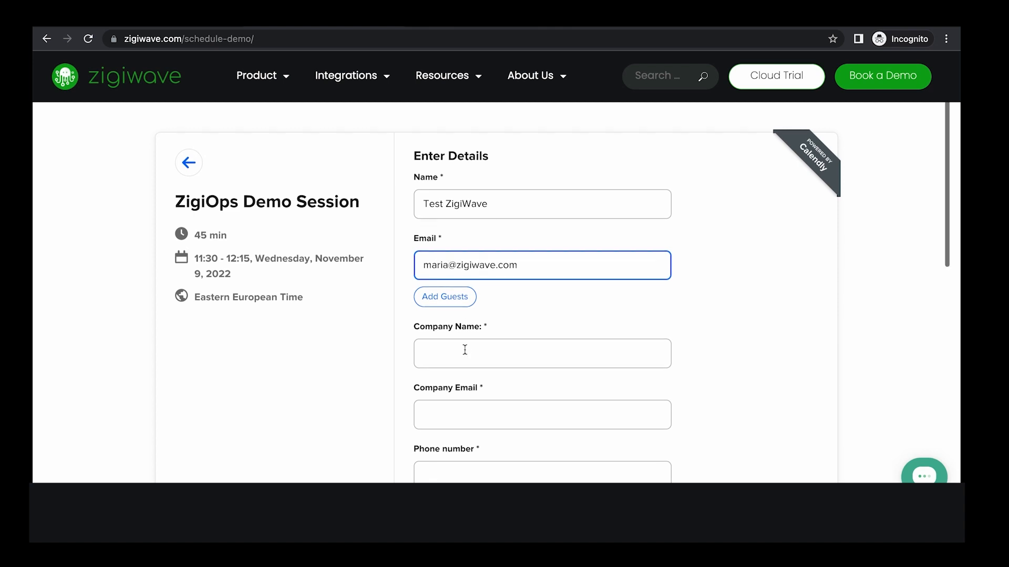
left_click(464, 349)
type("ZigiWave Test")
triple_click(479, 226)
key("ctrl+c")
left_click(441, 376)
key("ctrl+v")
scroll(442, 376, "down", 1)
left_click(459, 376)
Tick ServiceNow as a system of interest and schedule the demo event
scroll(434, 356, "down", 2)
left_click(419, 300)
scroll(421, 327, "down", 5)
left_click(487, 378)
left_click(458, 456)
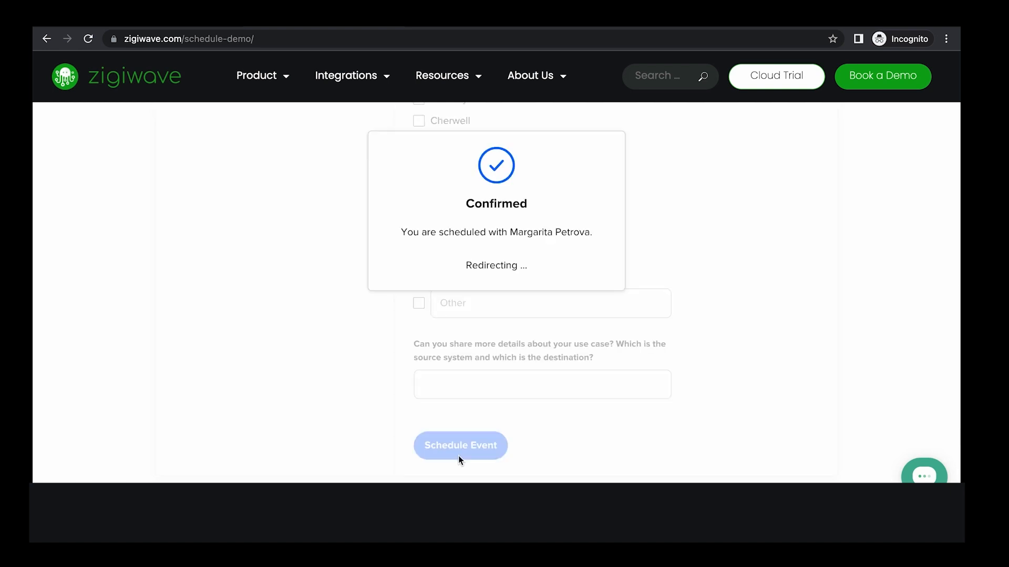